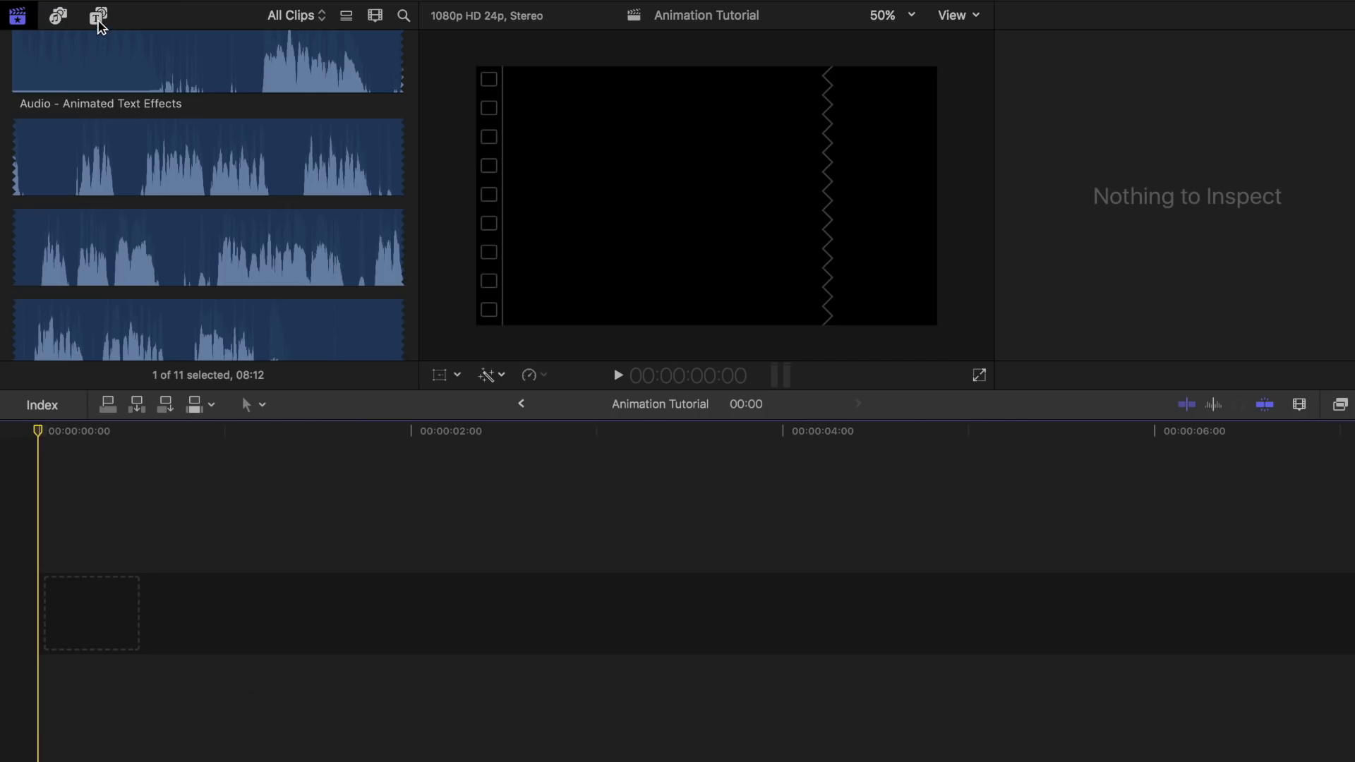
Add a Basic Title clip from the Titles browser to the timeline
left_click(99, 21)
scroll(296, 141, "down", 2)
left_click(279, 134)
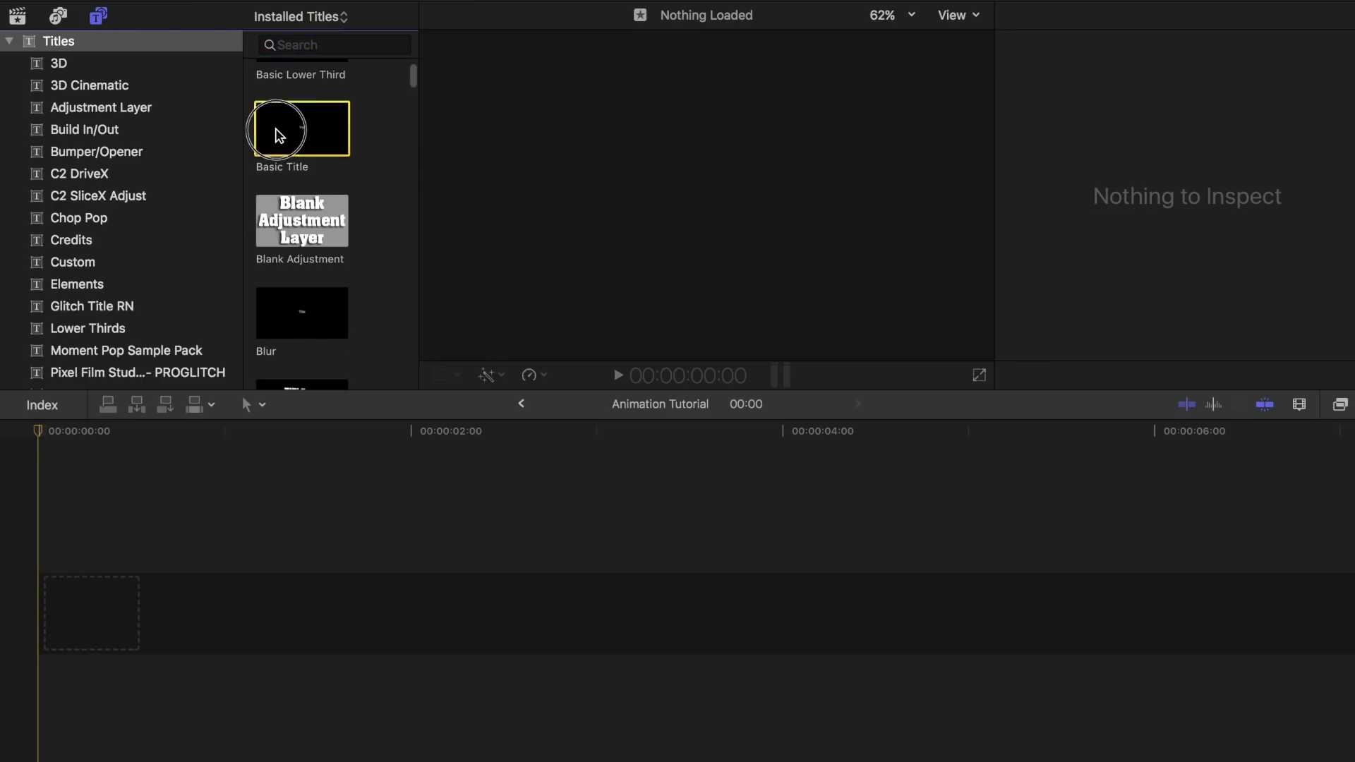
left_click_drag(339, 133, 151, 618)
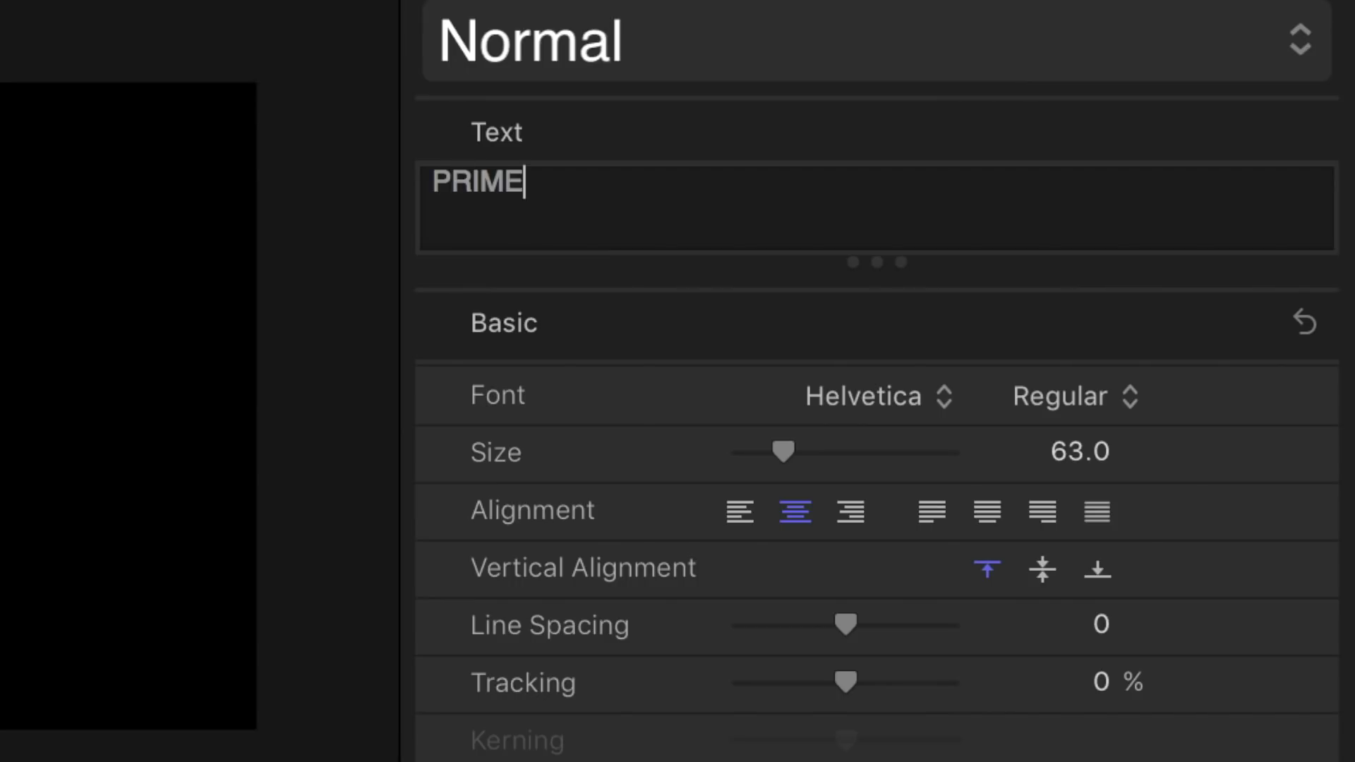
Set the PRIMETIME title font to Bebas Neue at size 254
left_click(946, 397)
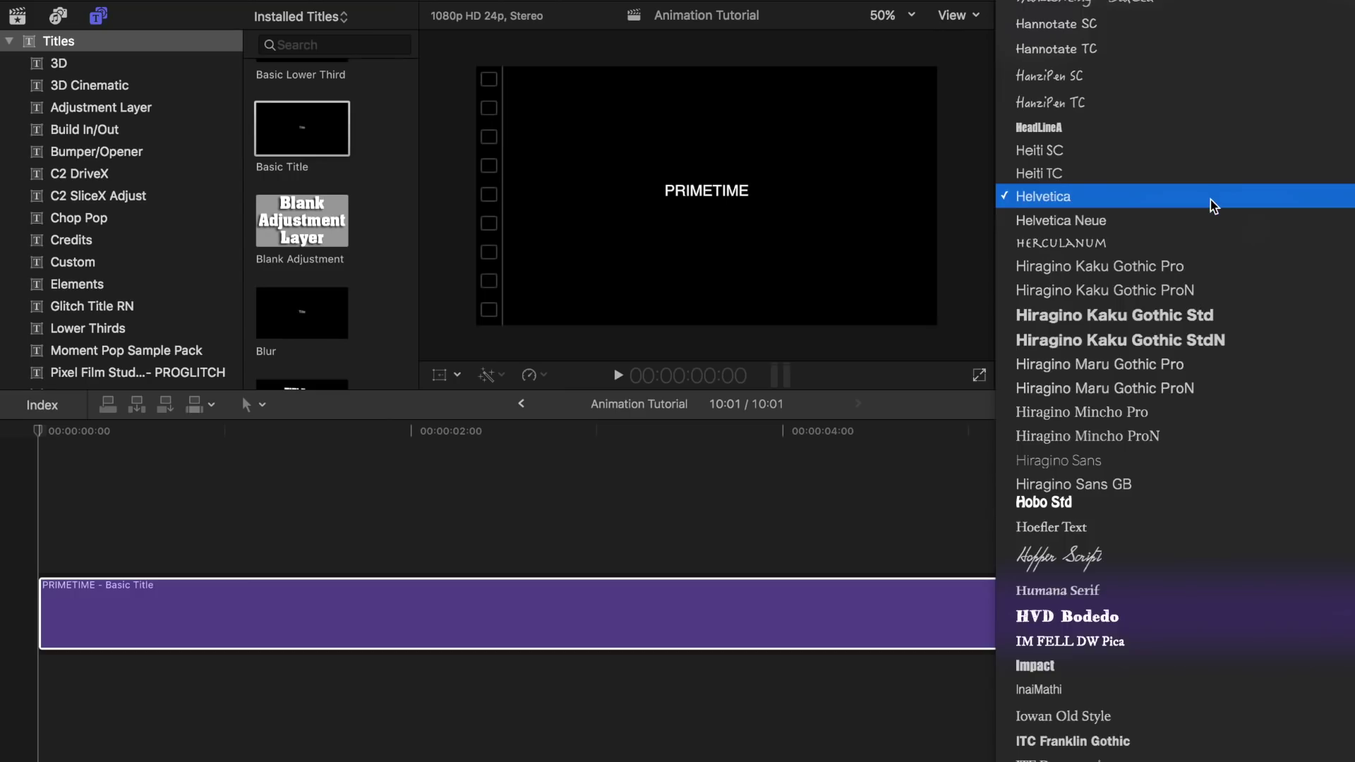
scroll(1129, 206, "up", 10)
left_click(1129, 205)
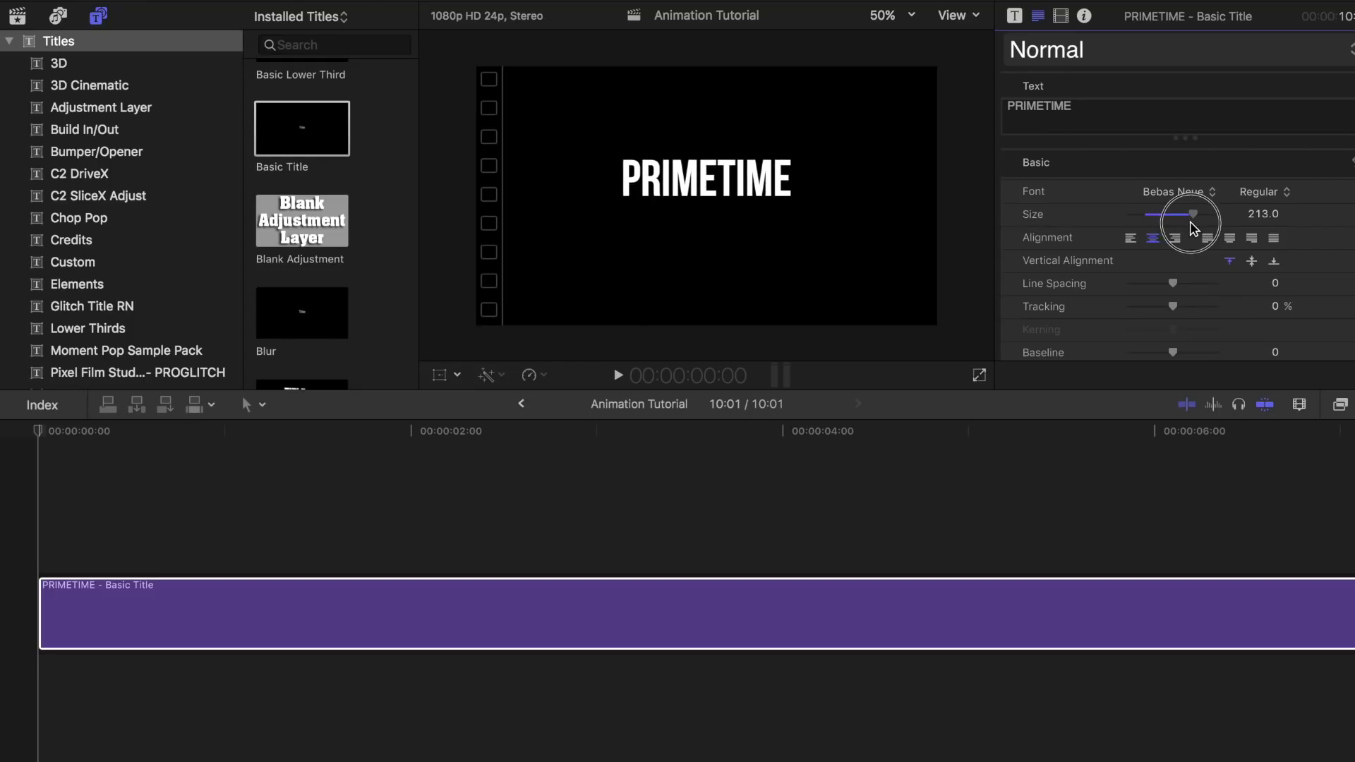
left_click_drag(1193, 214, 1199, 214)
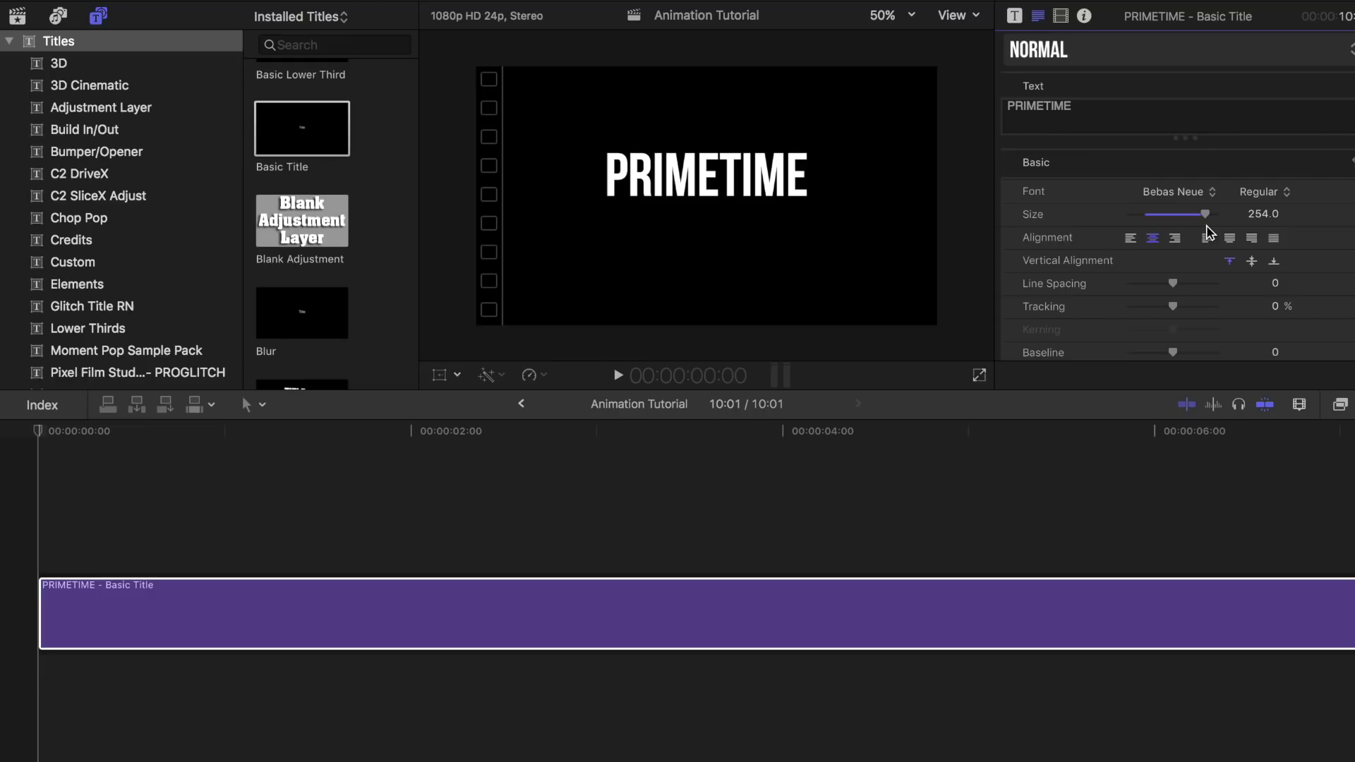
Apply Bad TV to the PRIMETIME title, raise Amount to about 15, and preview playback
key("super+5")
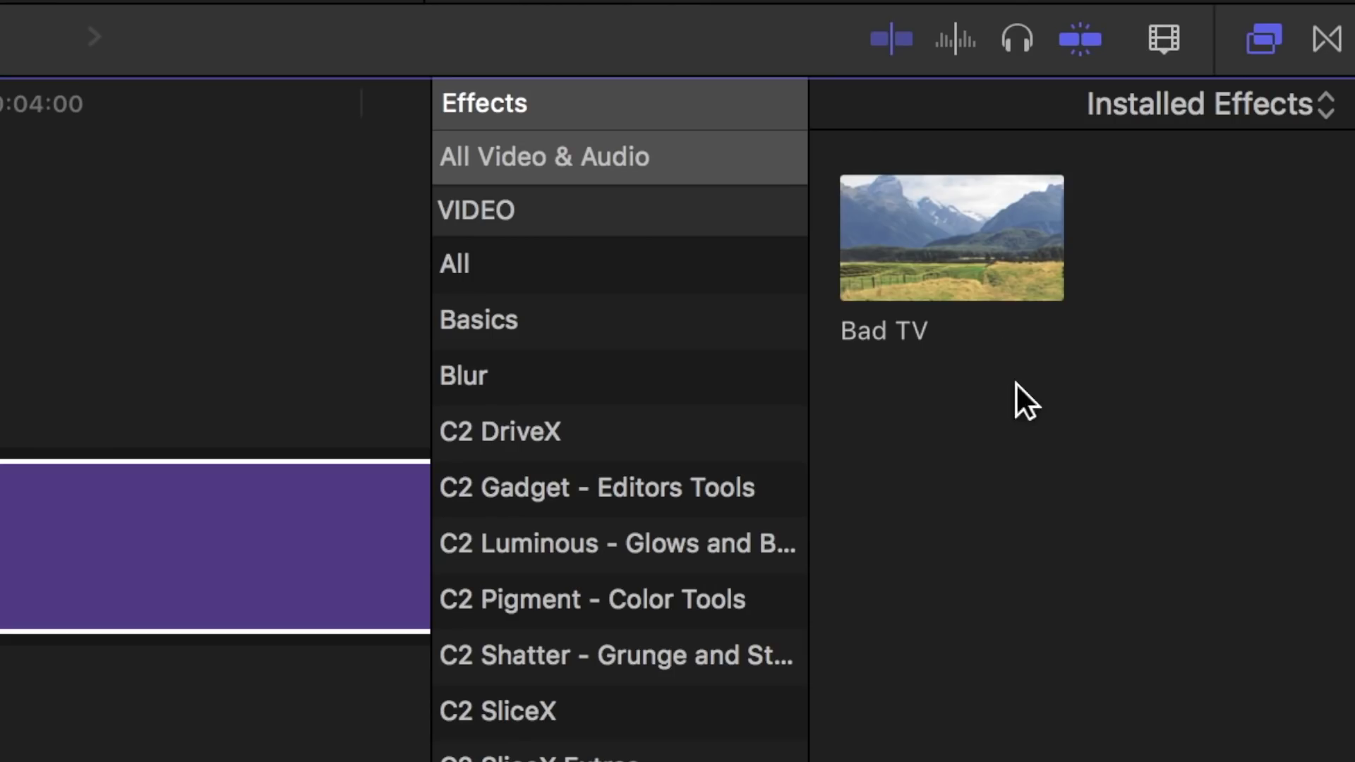
left_click_drag(951, 243, 775, 626)
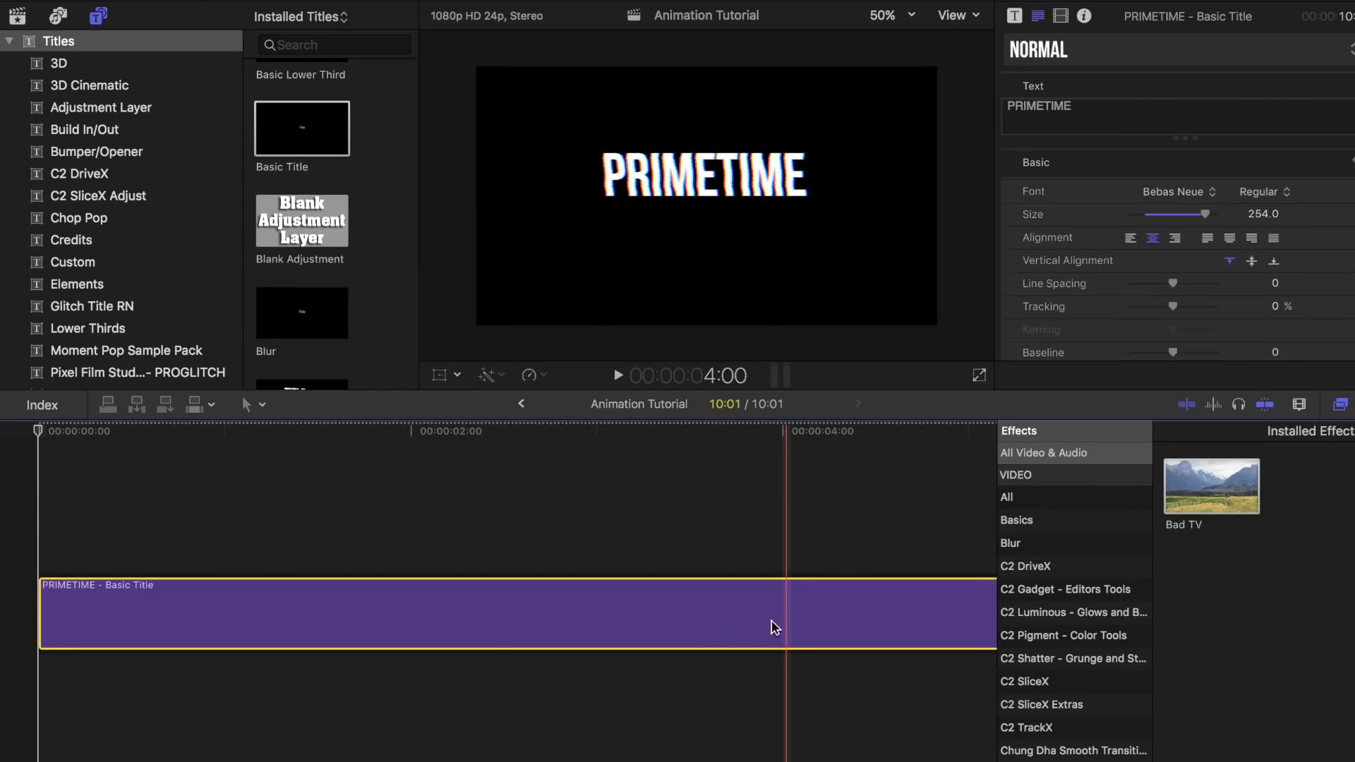
key("space")
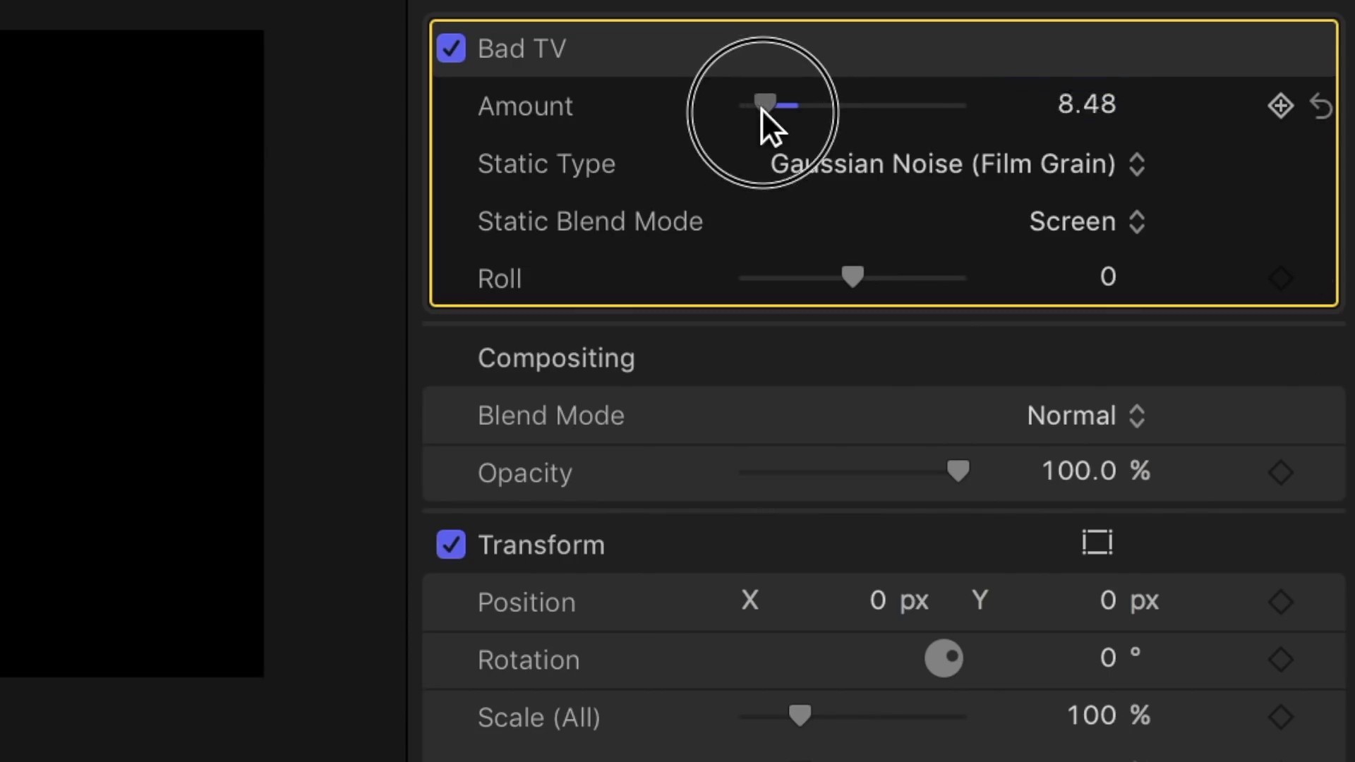
left_click_drag(762, 109, 770, 110)
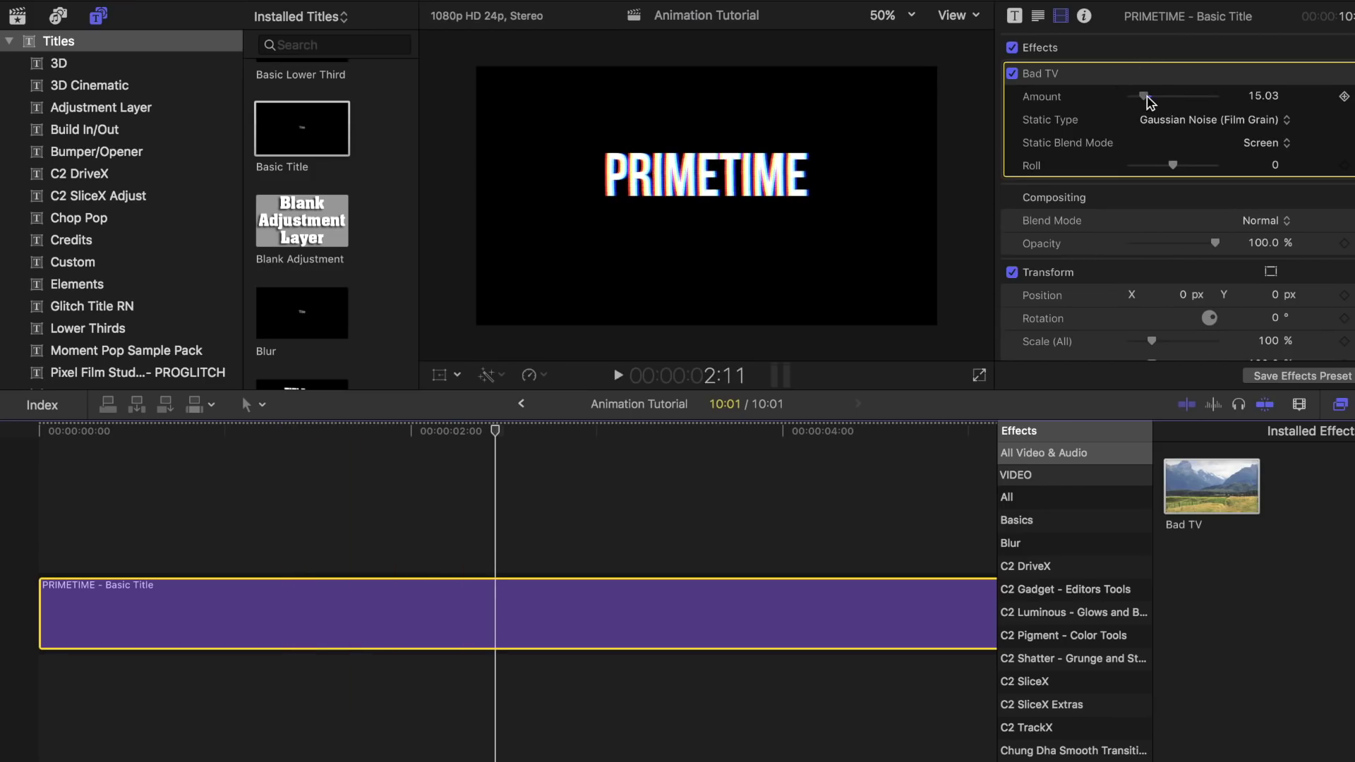
key("space")
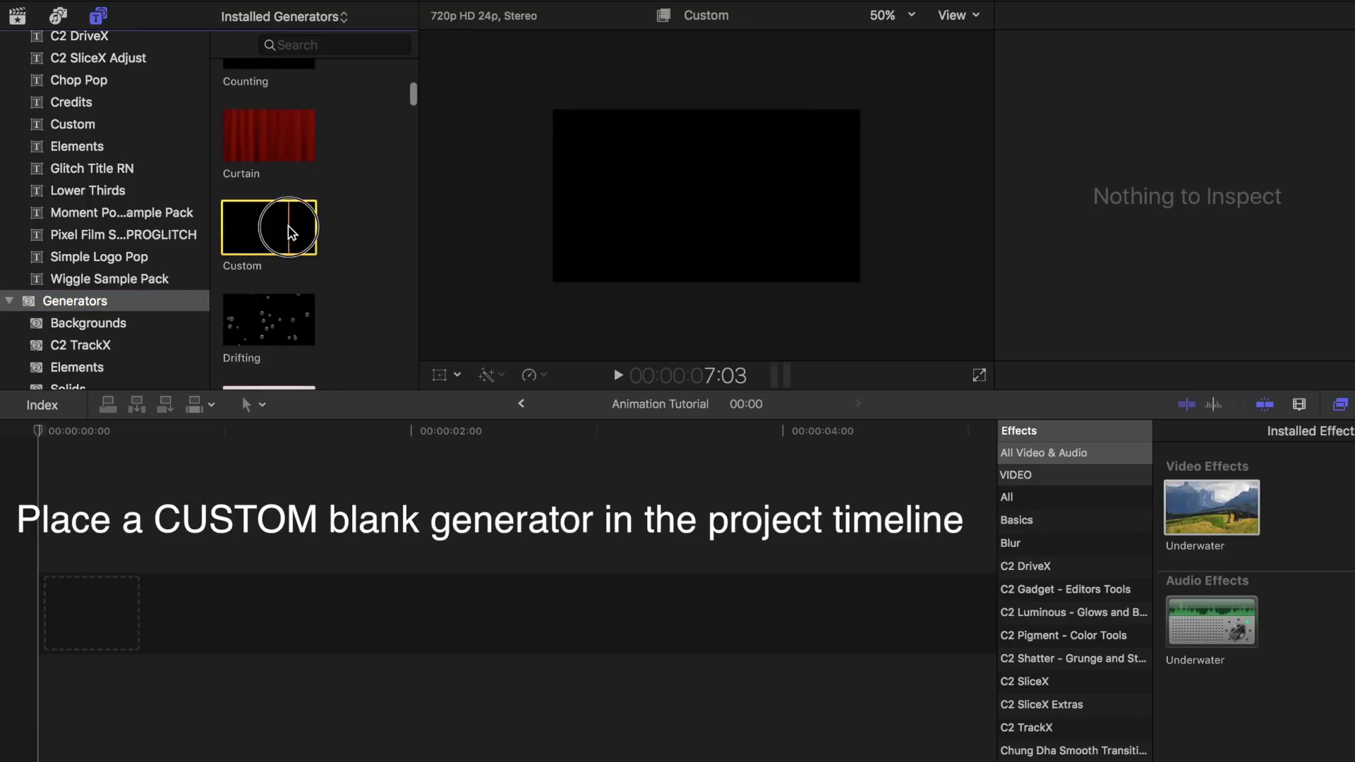
Stack a Bebas Neue PRIMETIME Basic Title over a Custom generator, then switch to Blade
left_click_drag(287, 226, 115, 613)
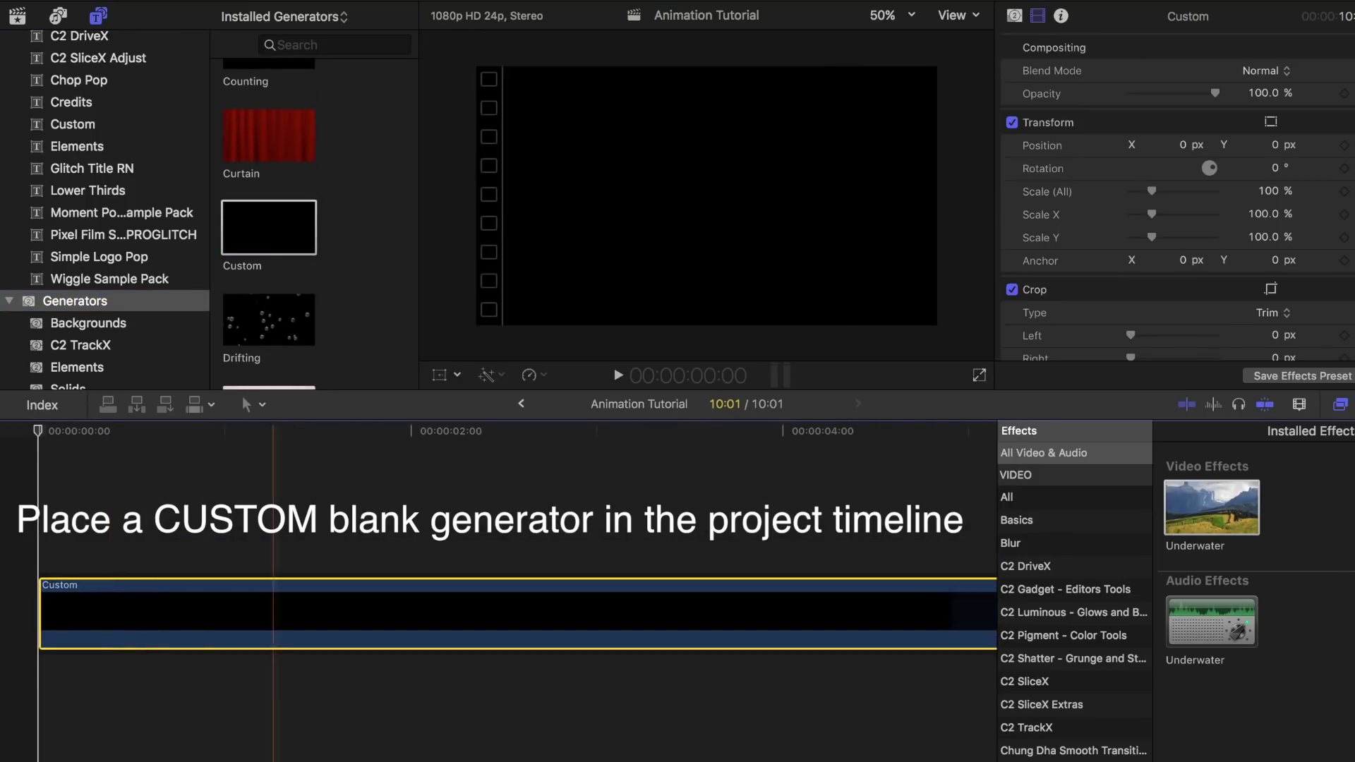
left_click_drag(303, 275, 36, 543)
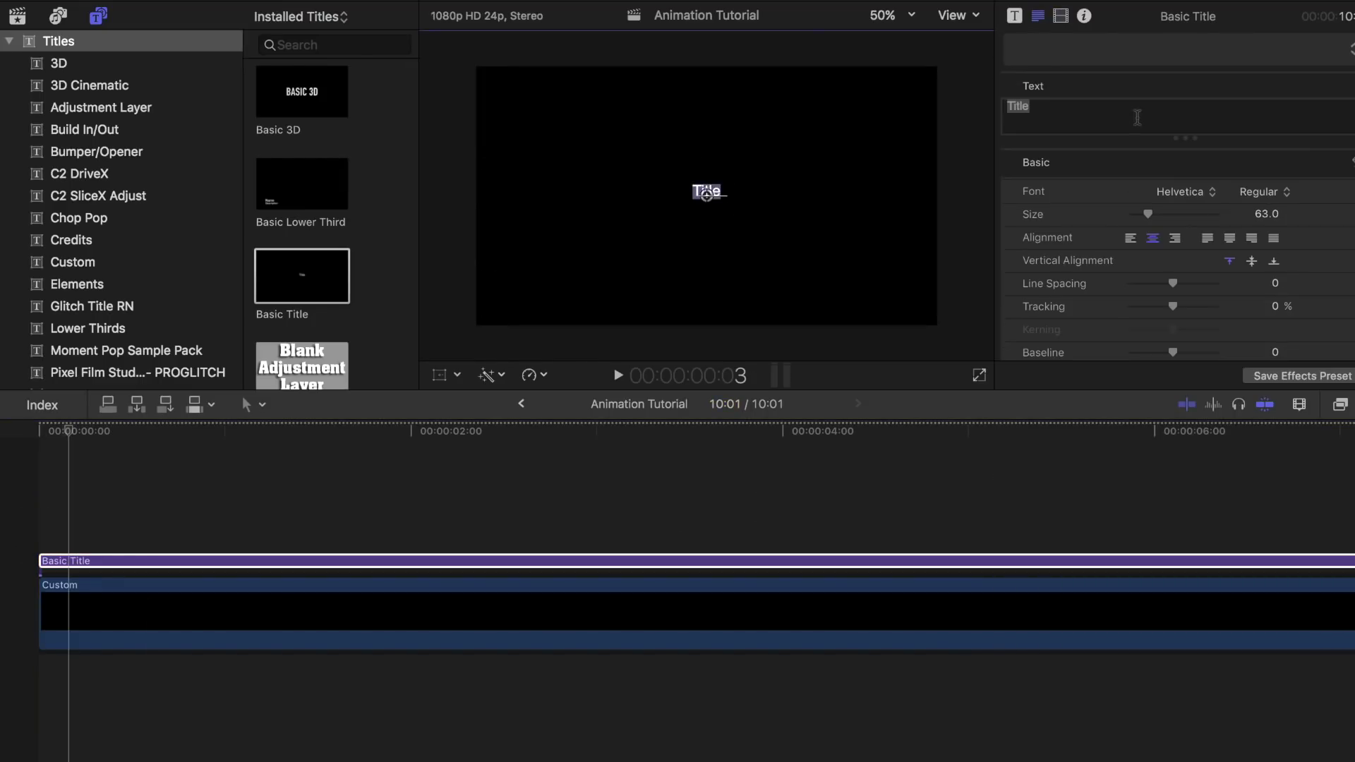
left_click(1207, 205)
scroll(1089, 339, "up", 15)
left_click(1101, 438)
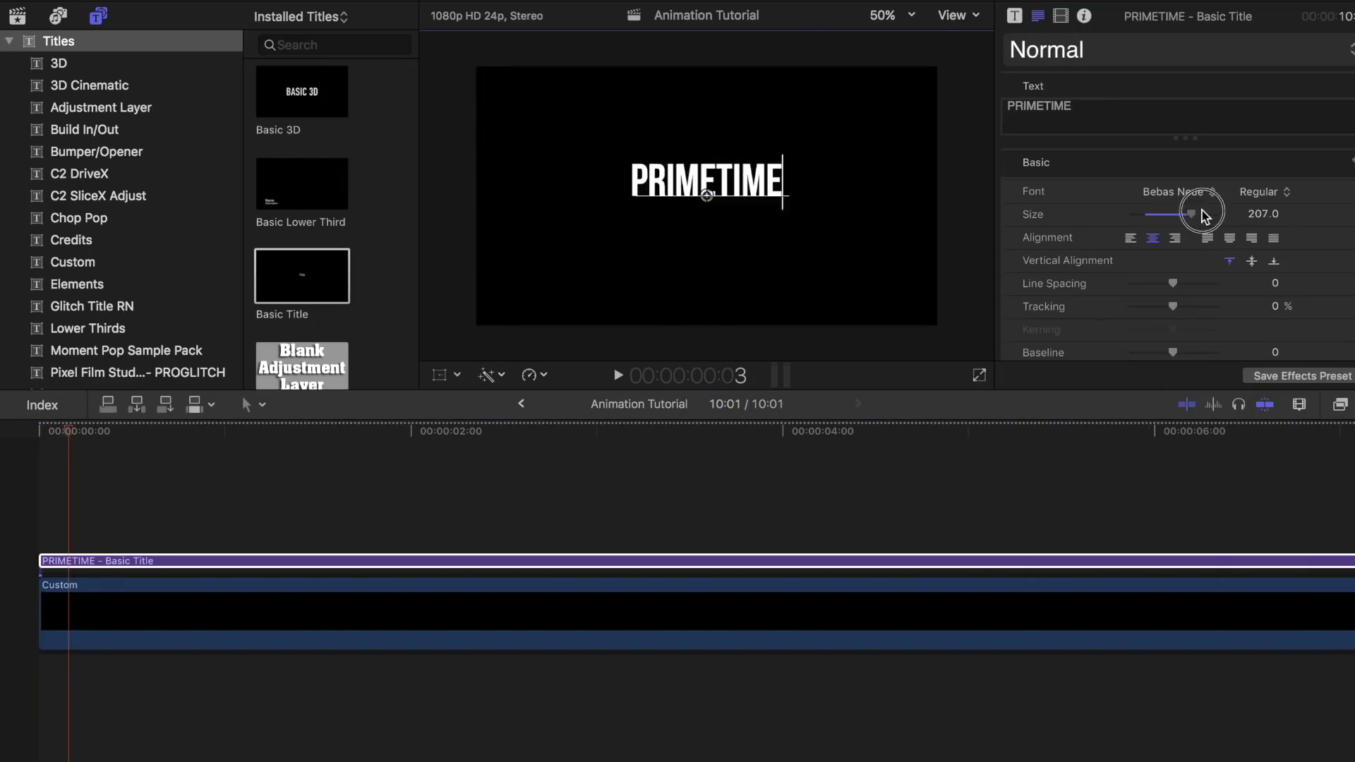
key("b")
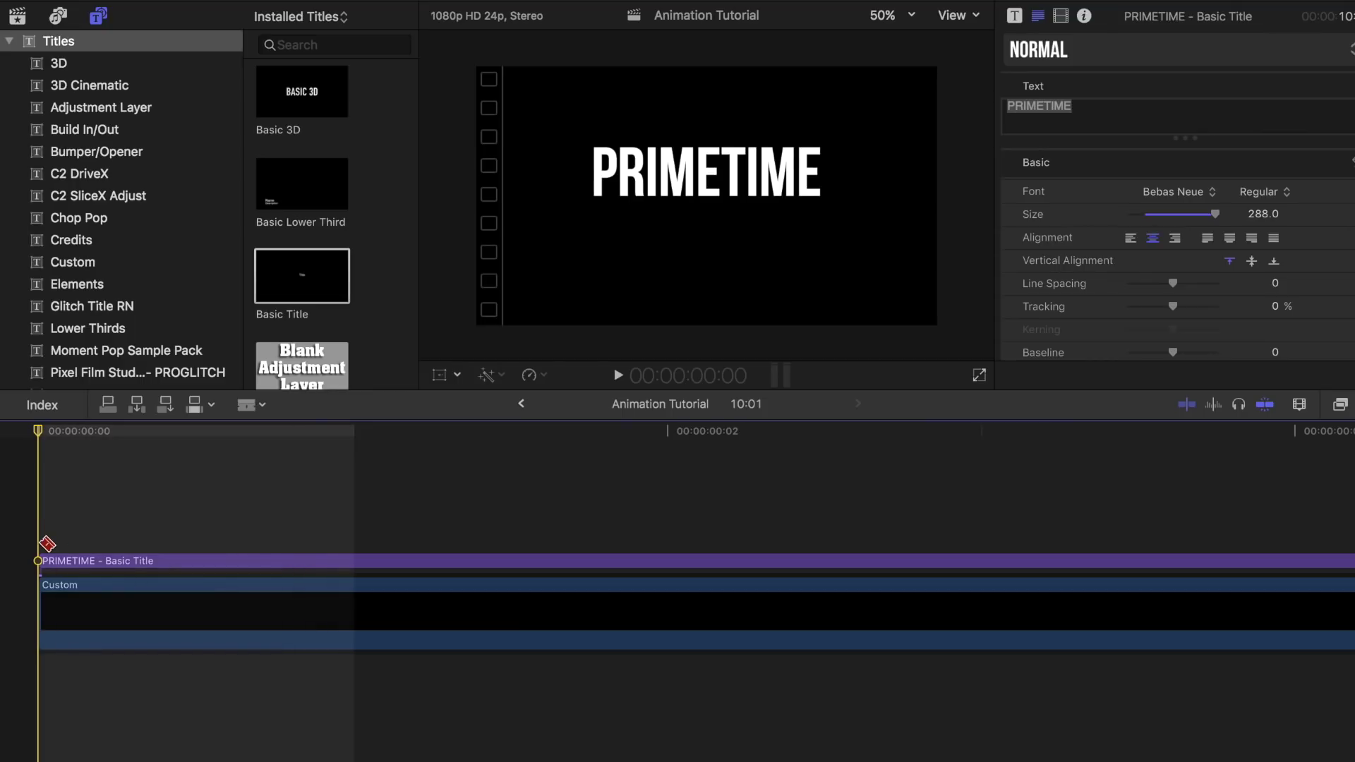
key("Right")
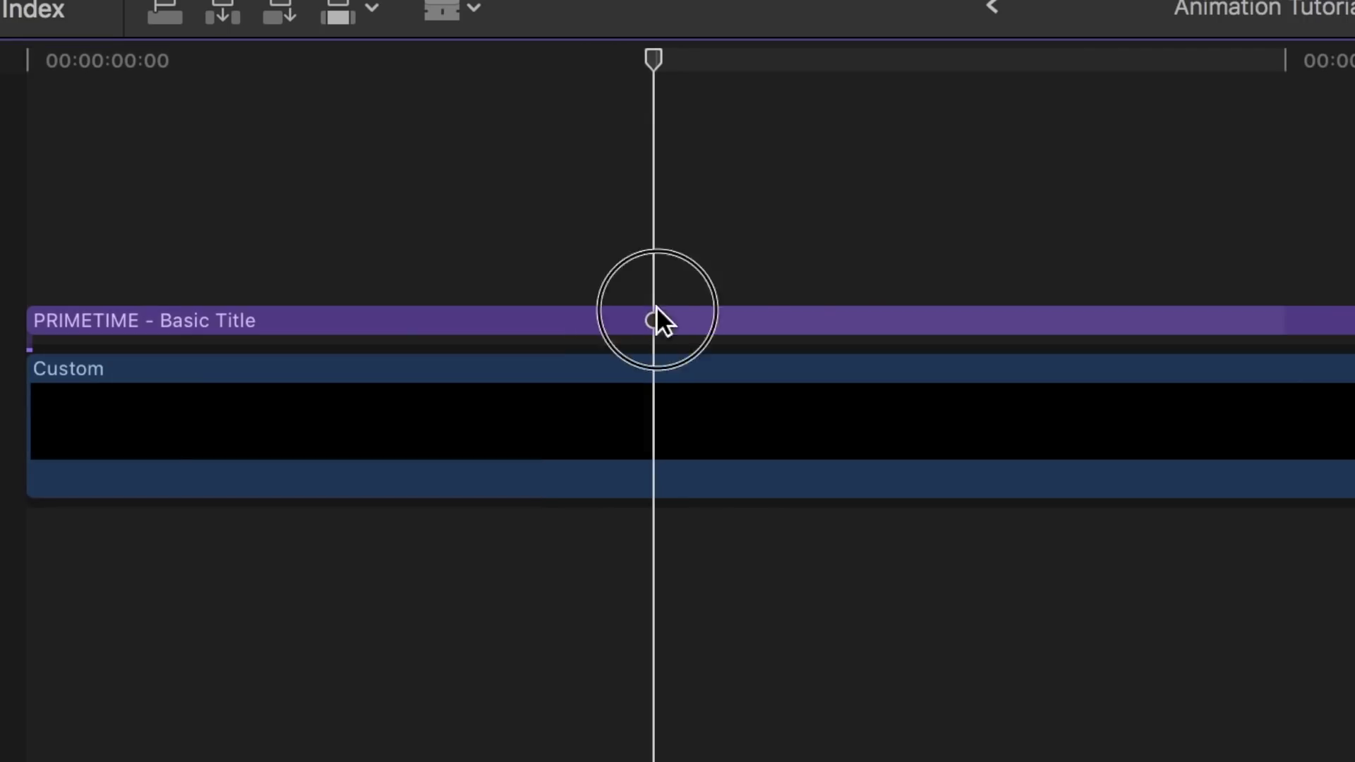
Blade the PRIMETIME title at the next cut point
key("shift+Right")
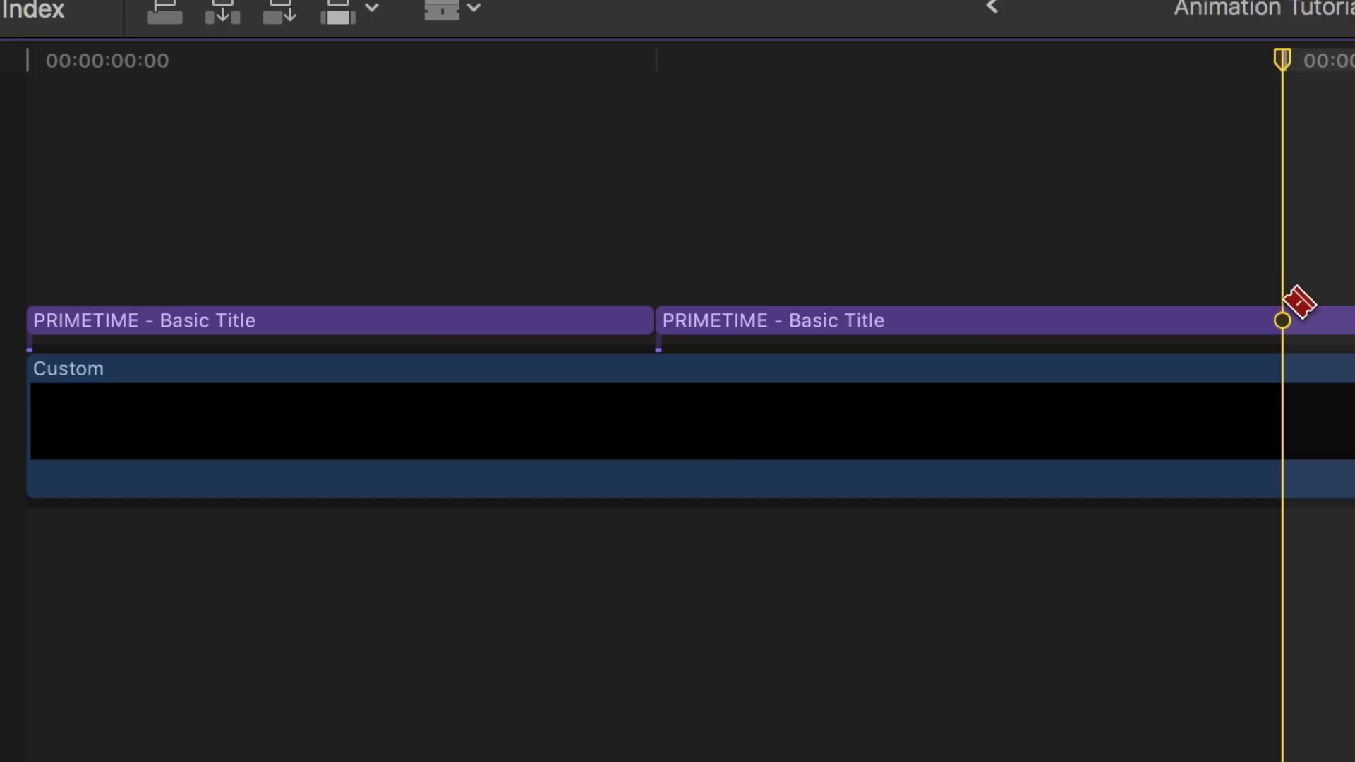
left_click(1294, 315)
scroll(922, 321, "right", 5)
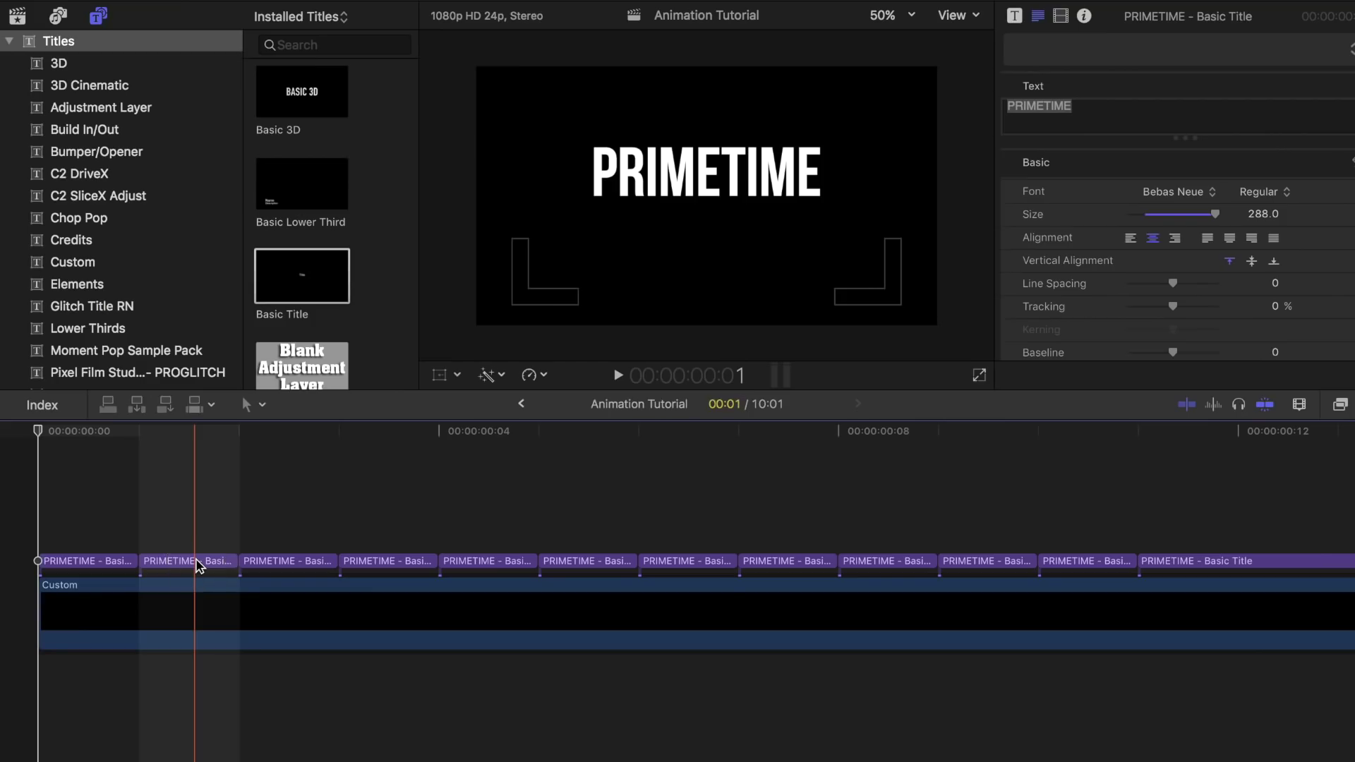
Delete alternate PRIMETIME pieces and move the Glitch Intro HD audio to the timeline start
key("Delete")
left_click(357, 560)
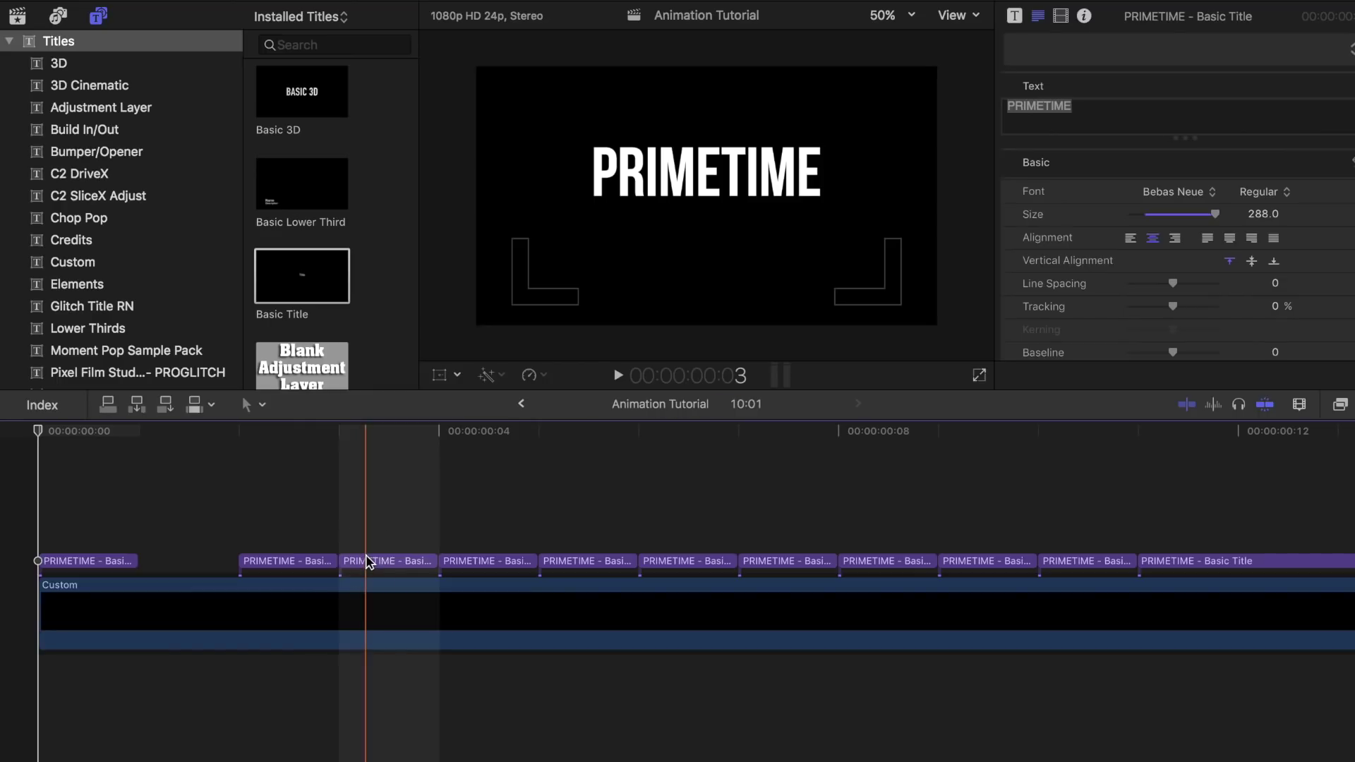
key("Delete")
left_click(608, 561)
key("Delete")
left_click(803, 565)
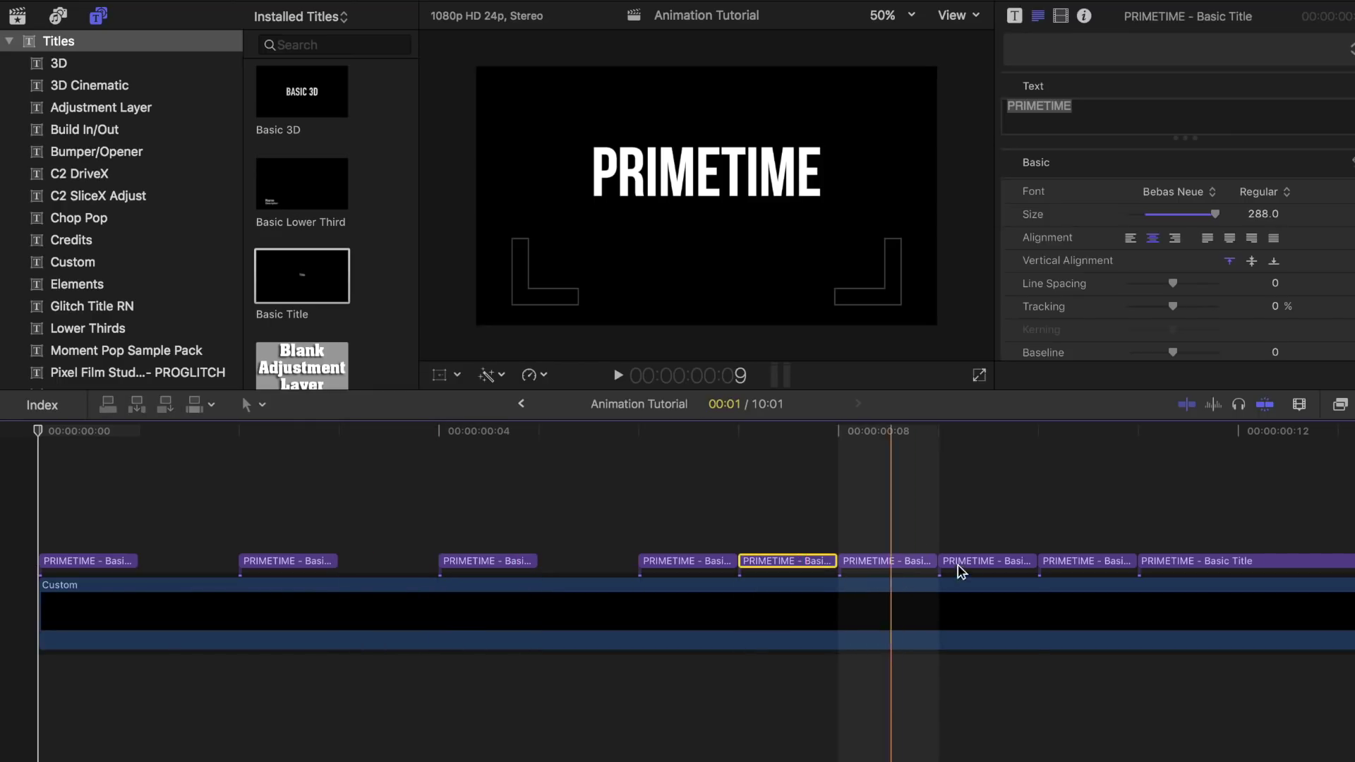
key("Delete")
left_click(988, 565)
key("Delete")
left_click(1031, 563)
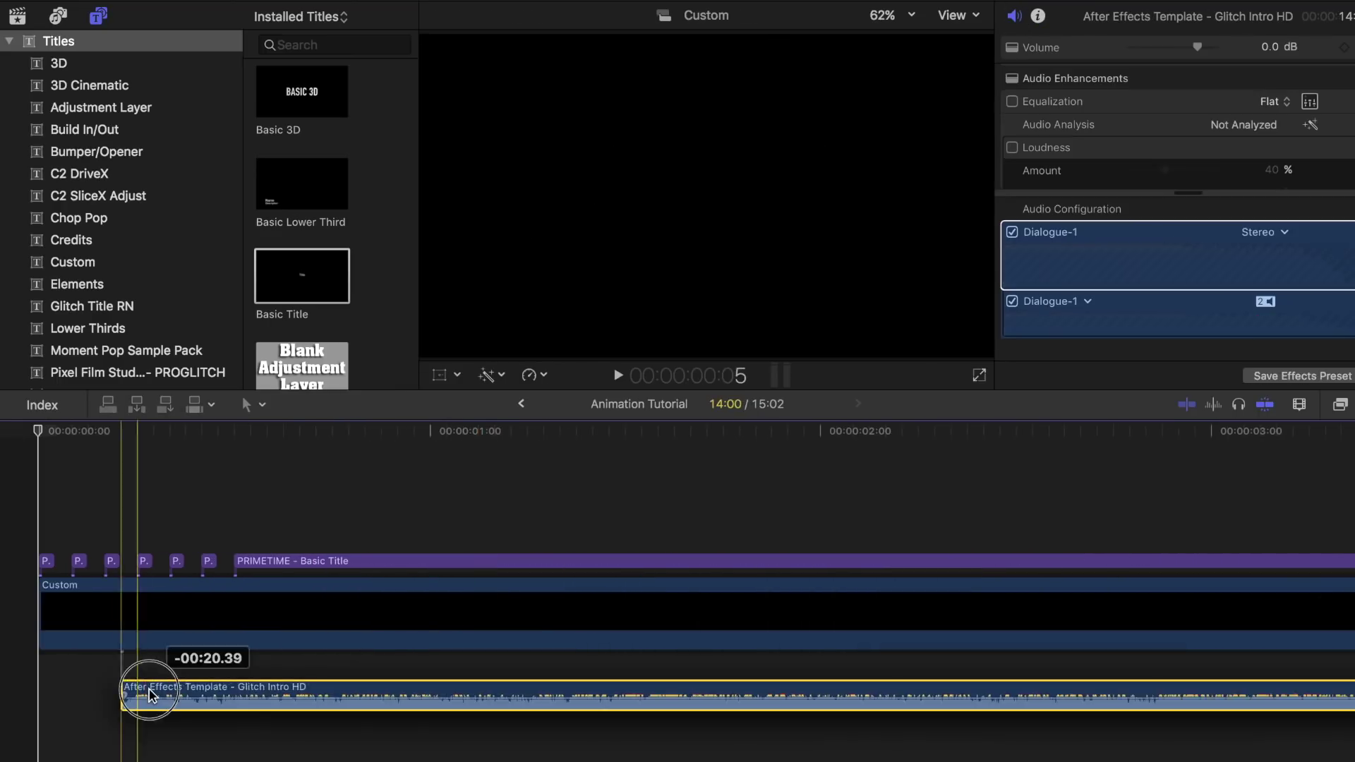
left_click_drag(149, 695, 46, 679)
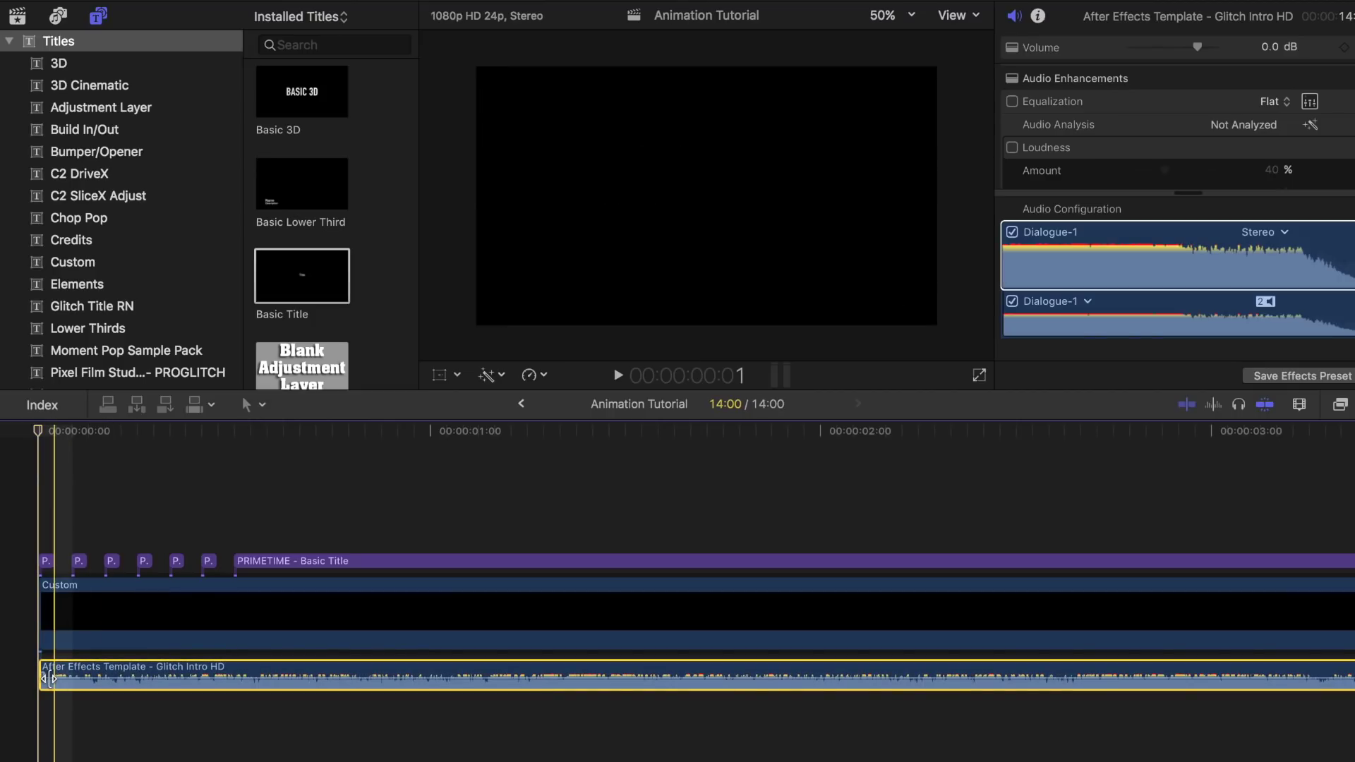
Blade the Glitch Intro HD audio into many short, evenly spaced pieces
left_click(55, 670)
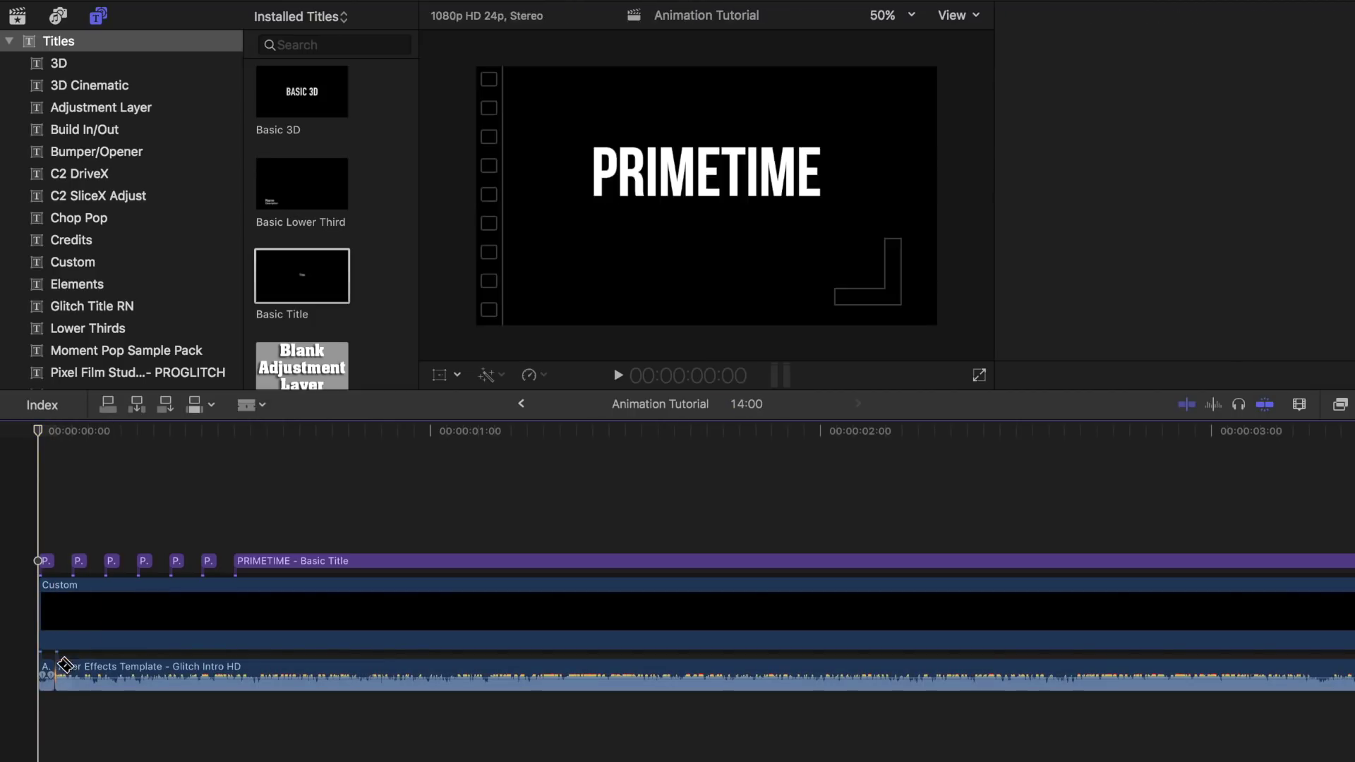
left_click(71, 669)
left_click(160, 565)
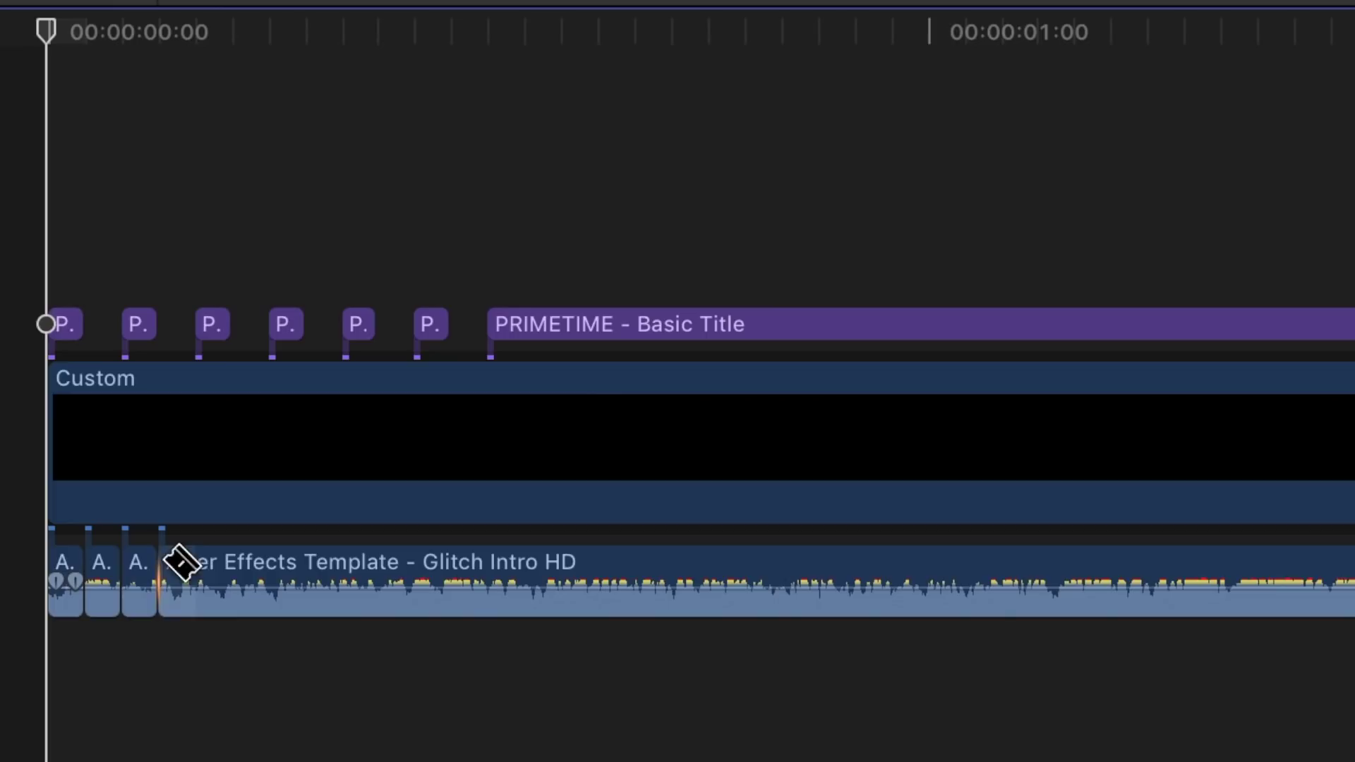
left_click(194, 563)
left_click(231, 563)
left_click(268, 563)
left_click(305, 562)
left_click(342, 563)
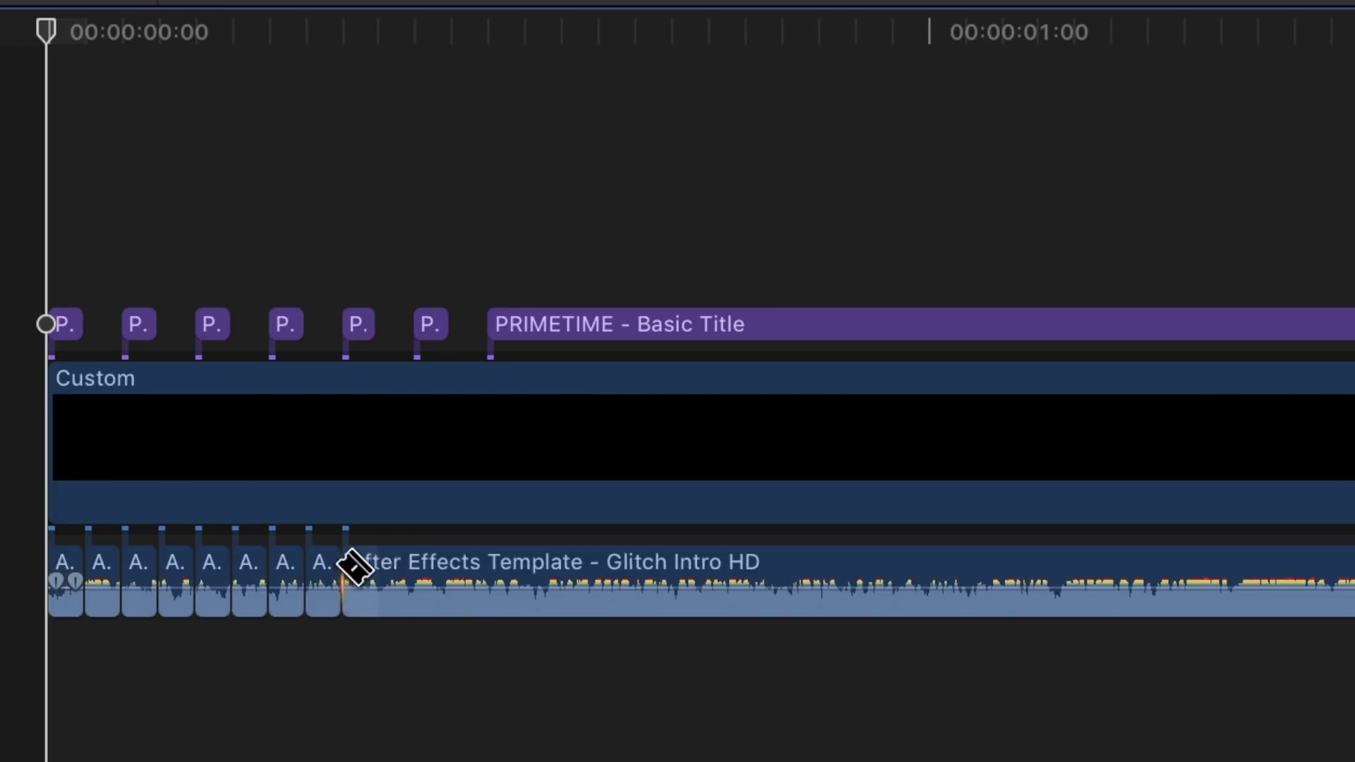
left_click(378, 562)
left_click(415, 562)
left_click(452, 563)
Select every other audio piece and delete them, leaving regular gaps
left_click(177, 593)
left_click(103, 593)
left_click(247, 593)
left_click(322, 593)
left_click(395, 593)
left_click(463, 593)
key("Delete")
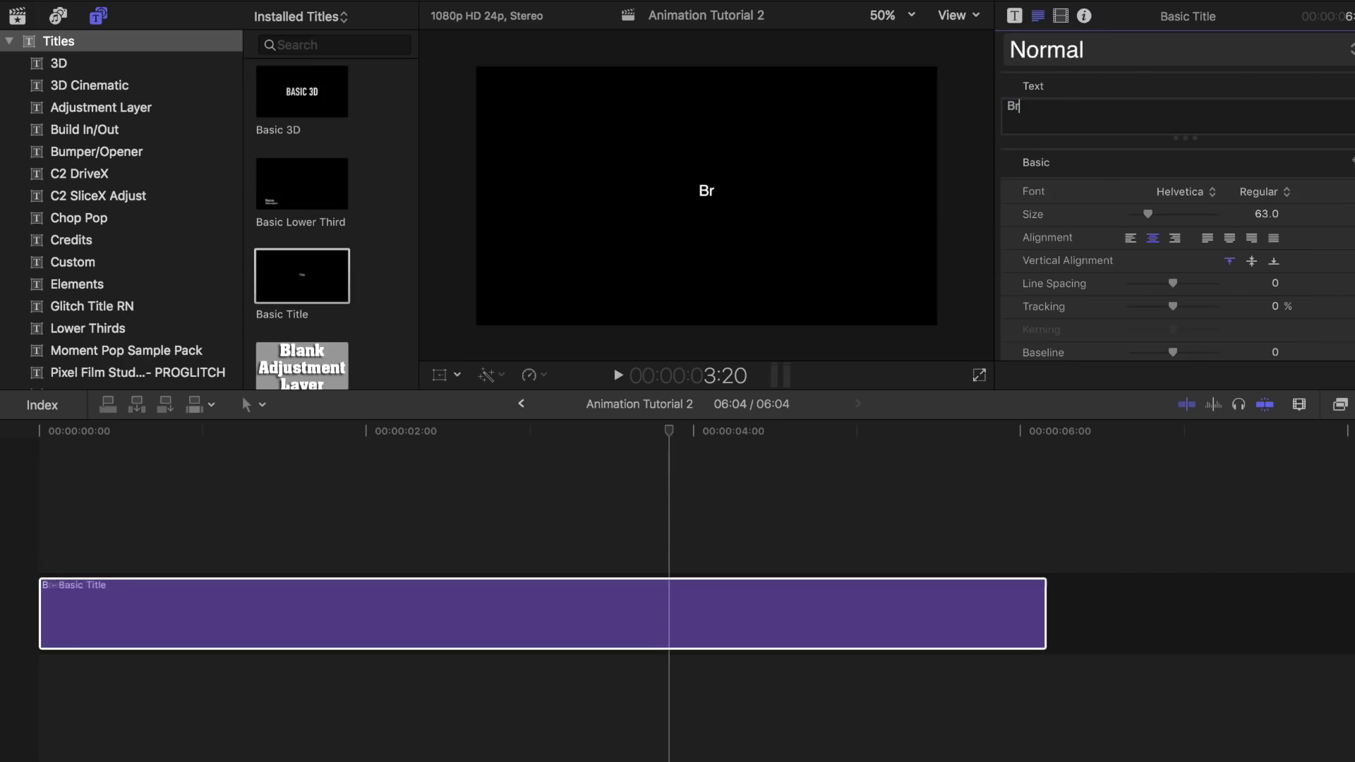
Set the Bryan title to WC Mano Negra Bta at size 195 and shift it left of centre
left_click(1212, 194)
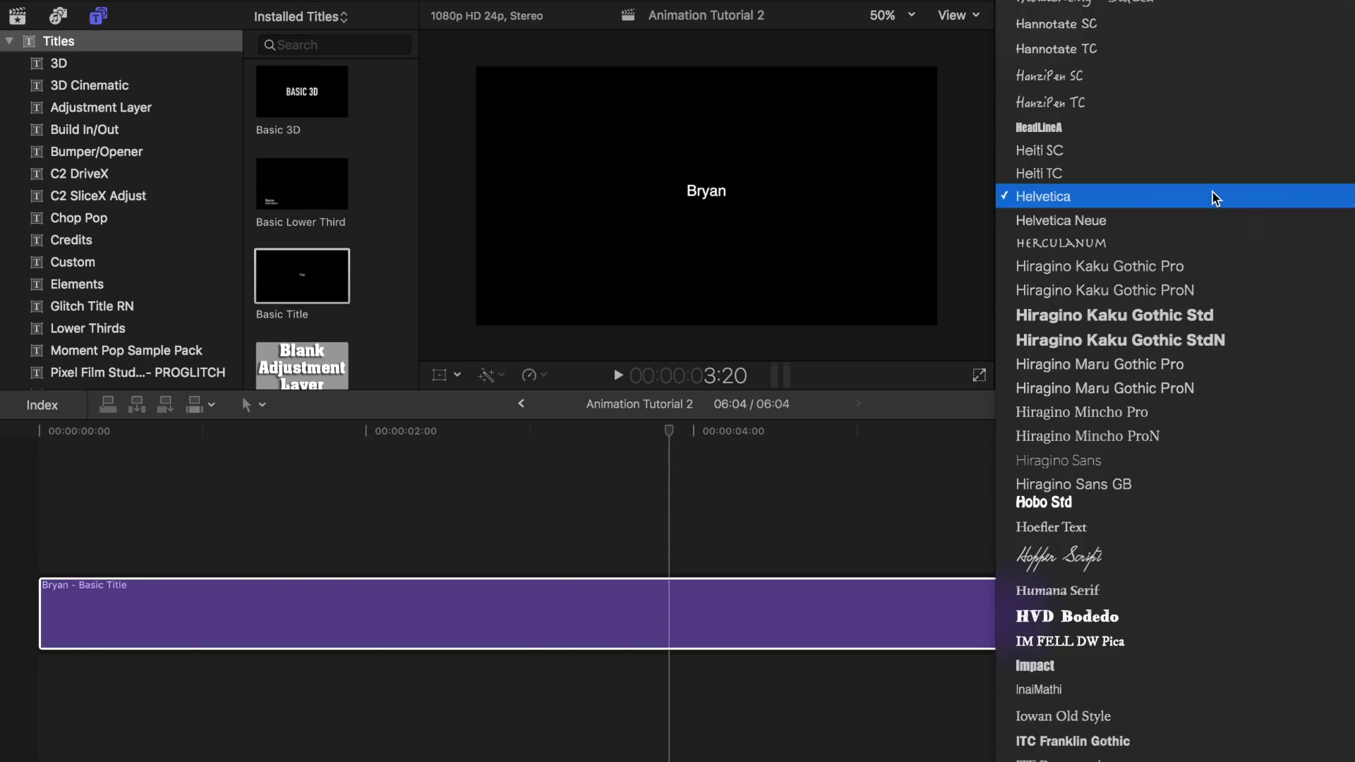
scroll(1058, 384, "down", 20)
left_click(1076, 258)
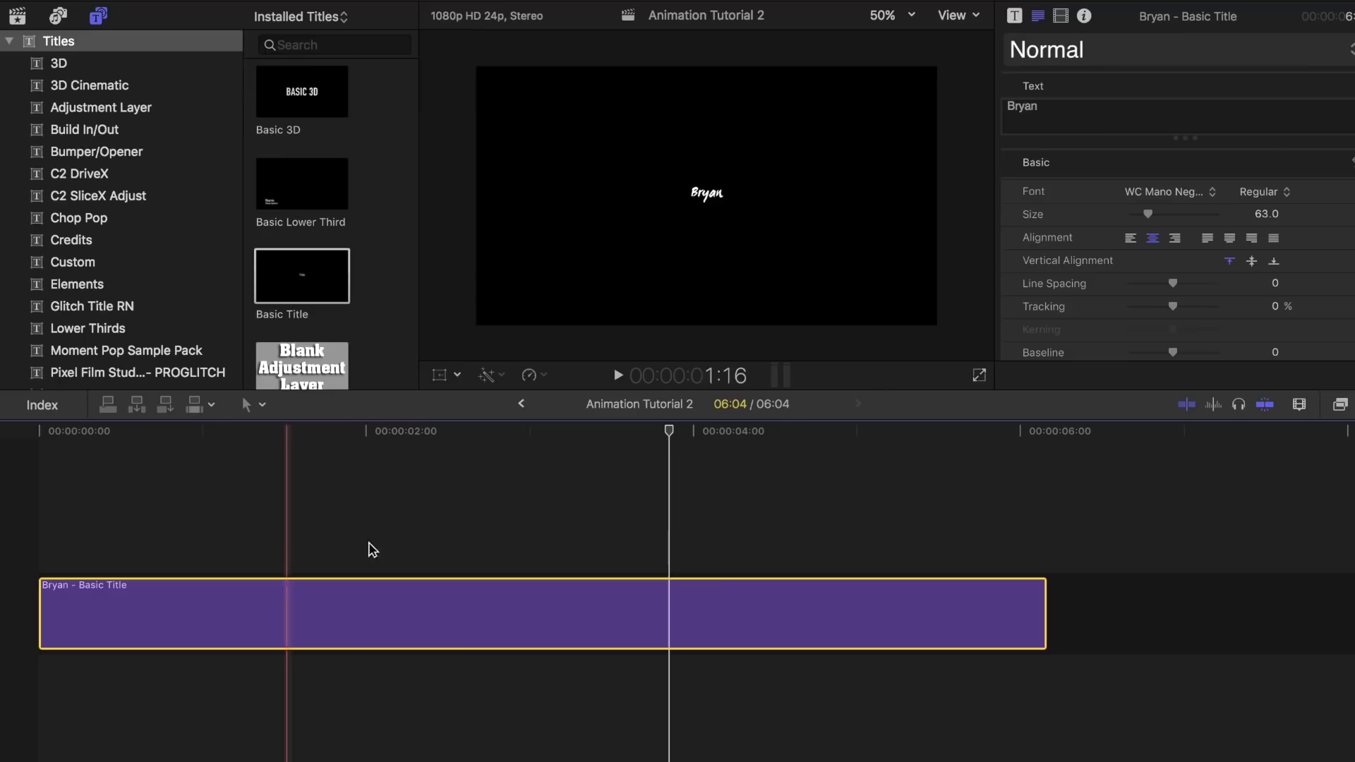
left_click_drag(1193, 218, 1188, 215)
left_click(439, 375)
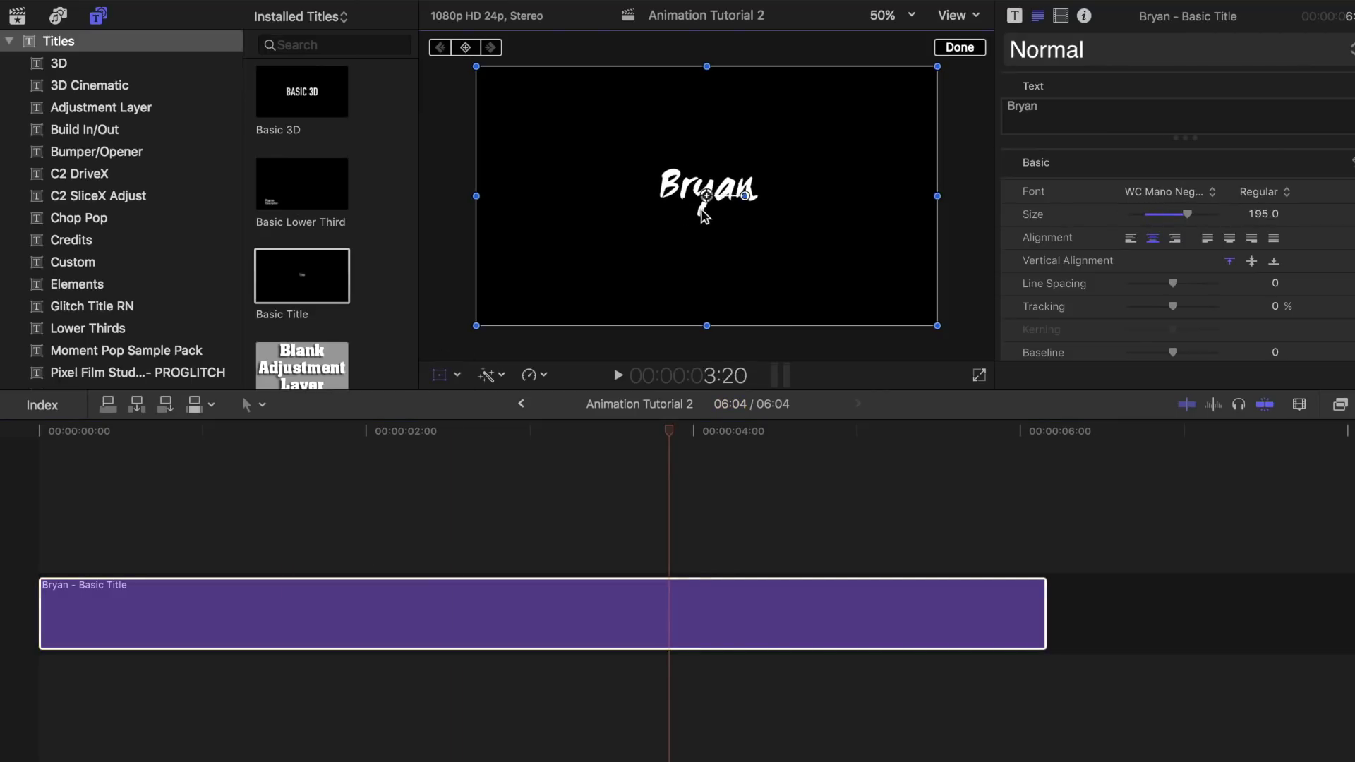
left_click_drag(706, 196, 612, 195)
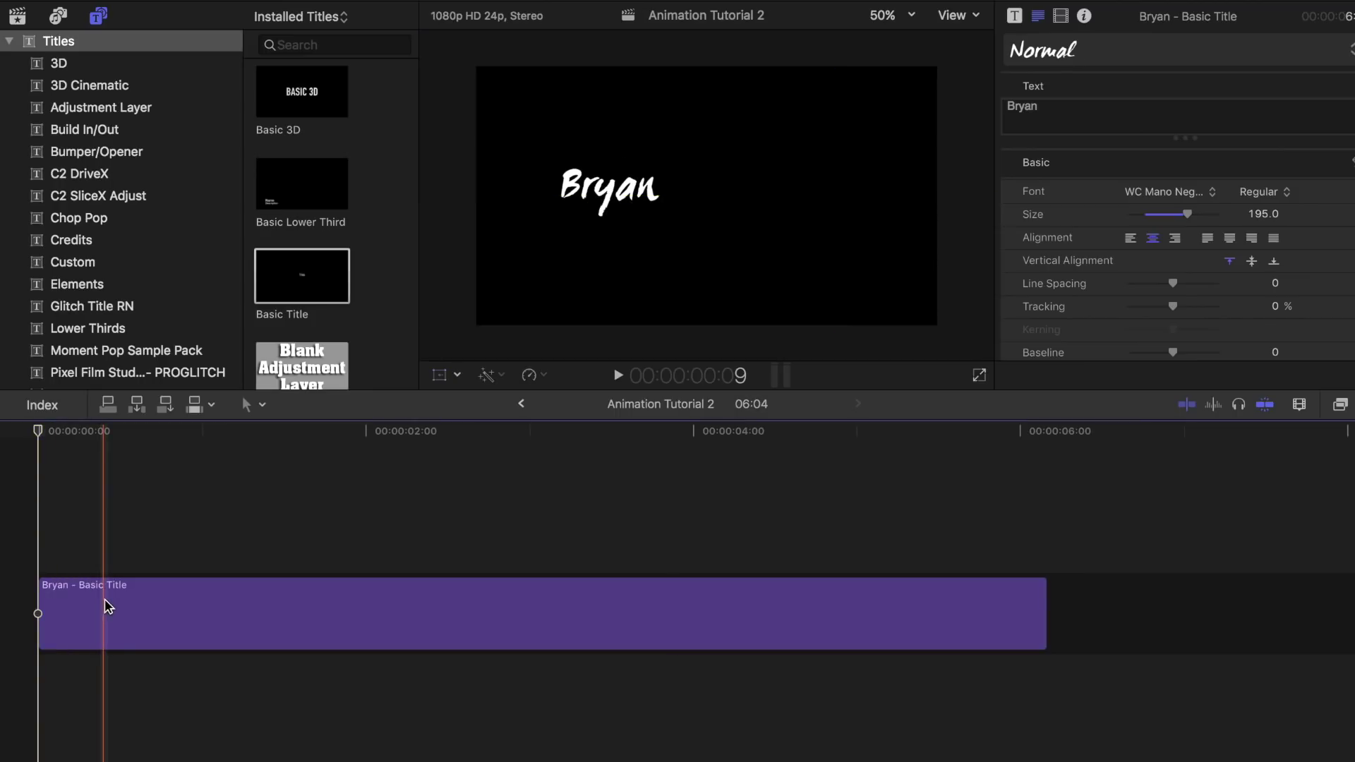
Duplicate the Bryan title above itself as Francisco, move it right of Bryan, and shorten it
left_click(107, 626)
left_click_drag(107, 625, 58, 571)
type("Franc")
type("isco")
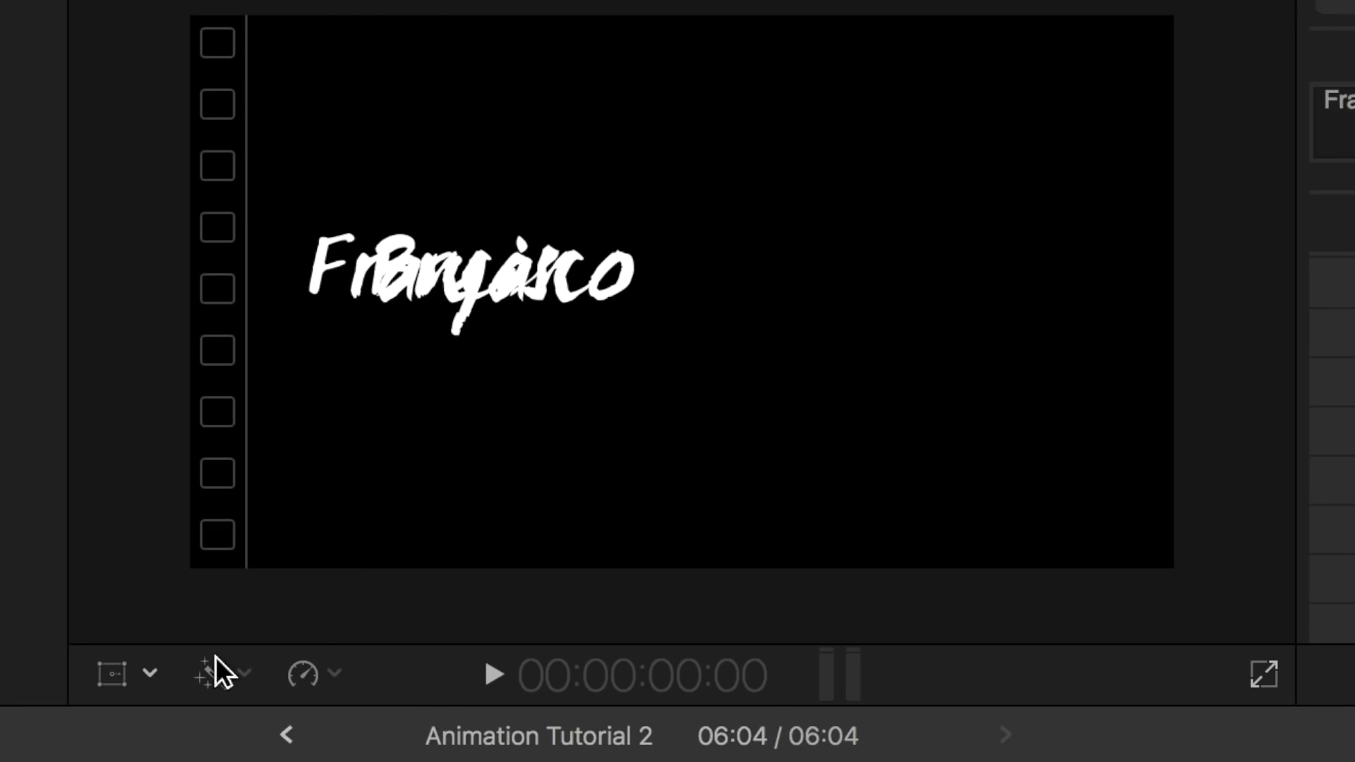
left_click(441, 373)
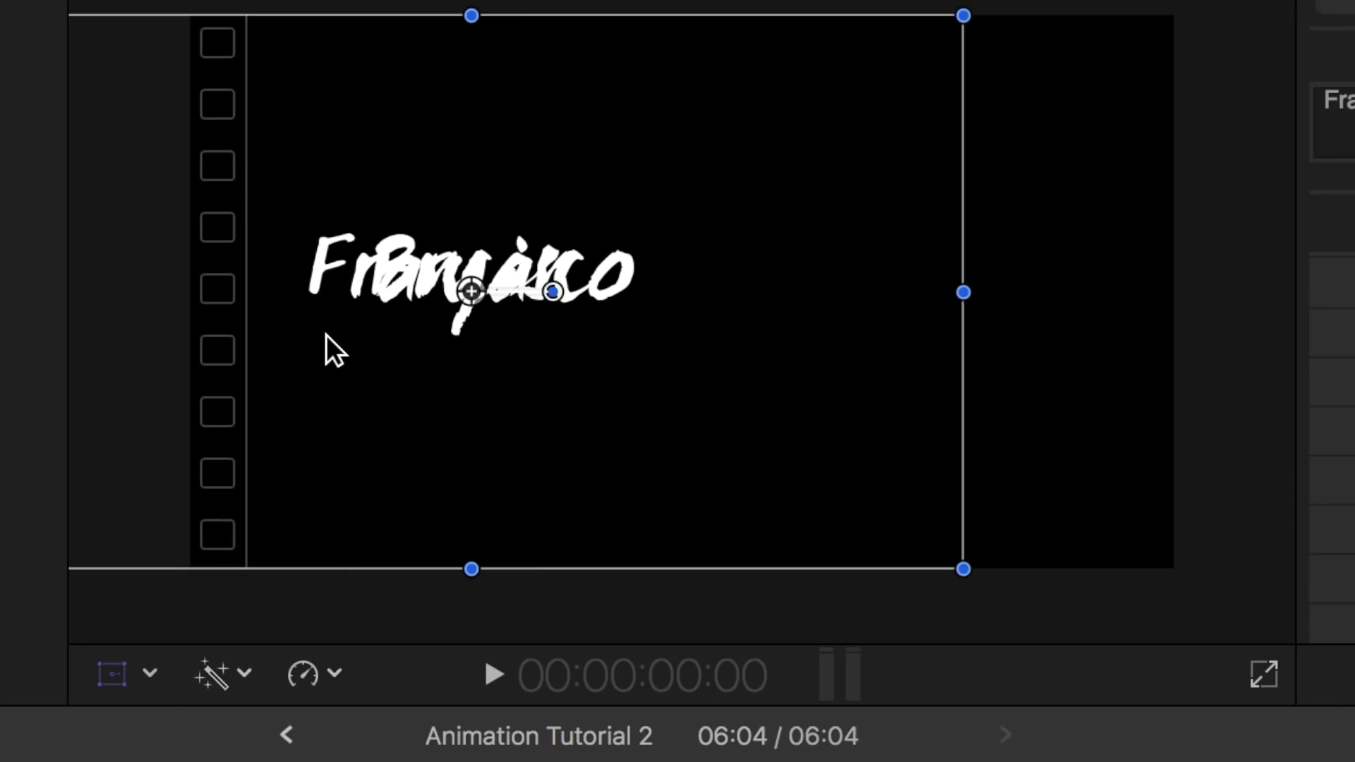
left_click_drag(326, 335, 634, 337)
left_click_drag(1043, 562, 228, 562)
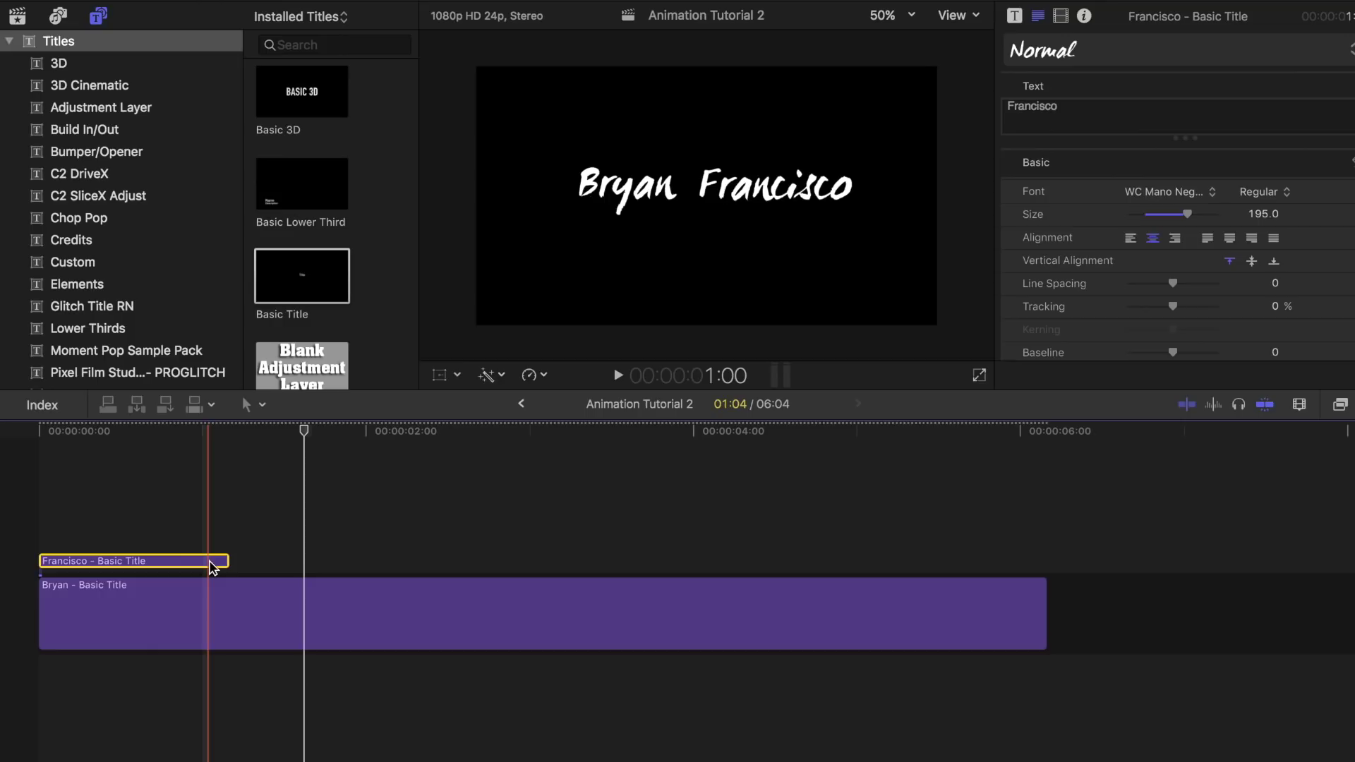
Paste and trim copies to add a Primetime clip and another Francisco clip
key("super+v")
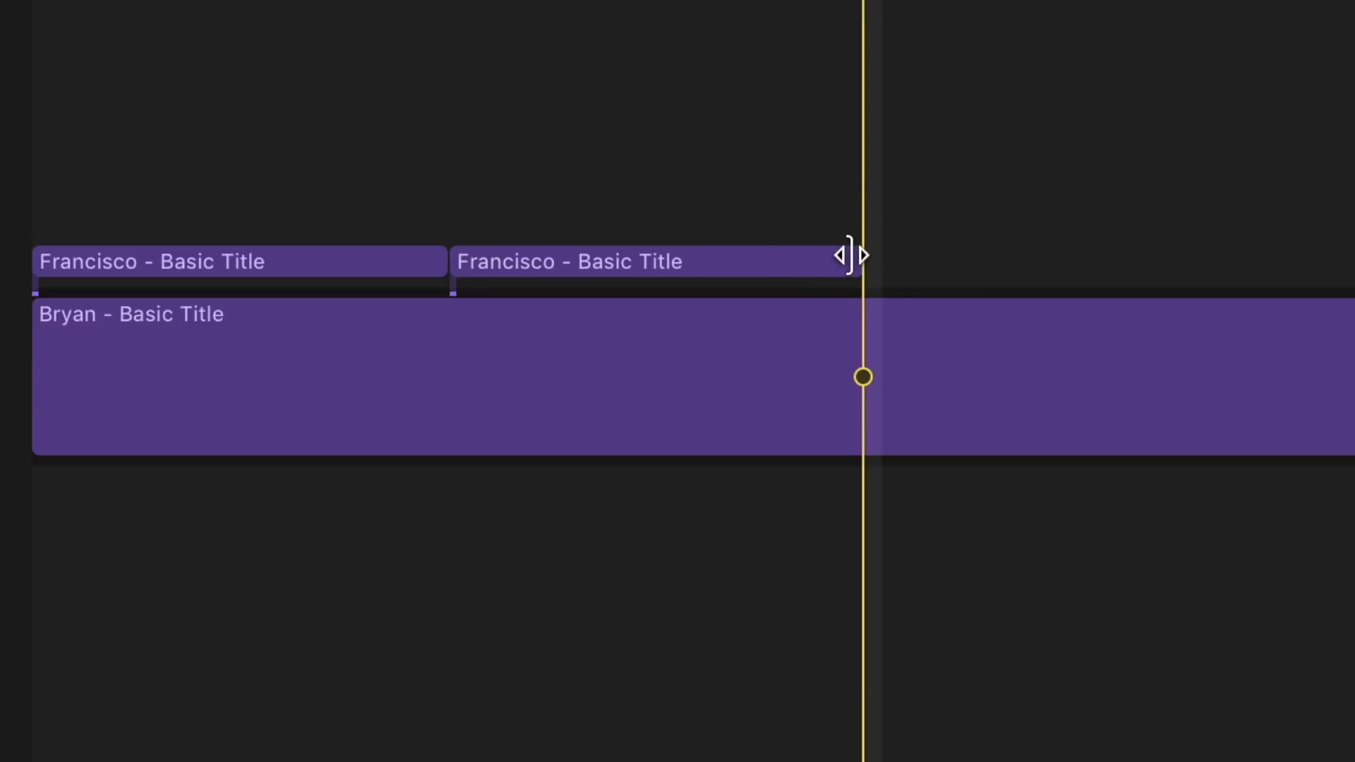
mouse_move(413, 559)
left_mouse_down()
mouse_move(433, 562)
mouse_move(389, 561)
left_mouse_up()
left_click_drag(797, 262, 798, 263)
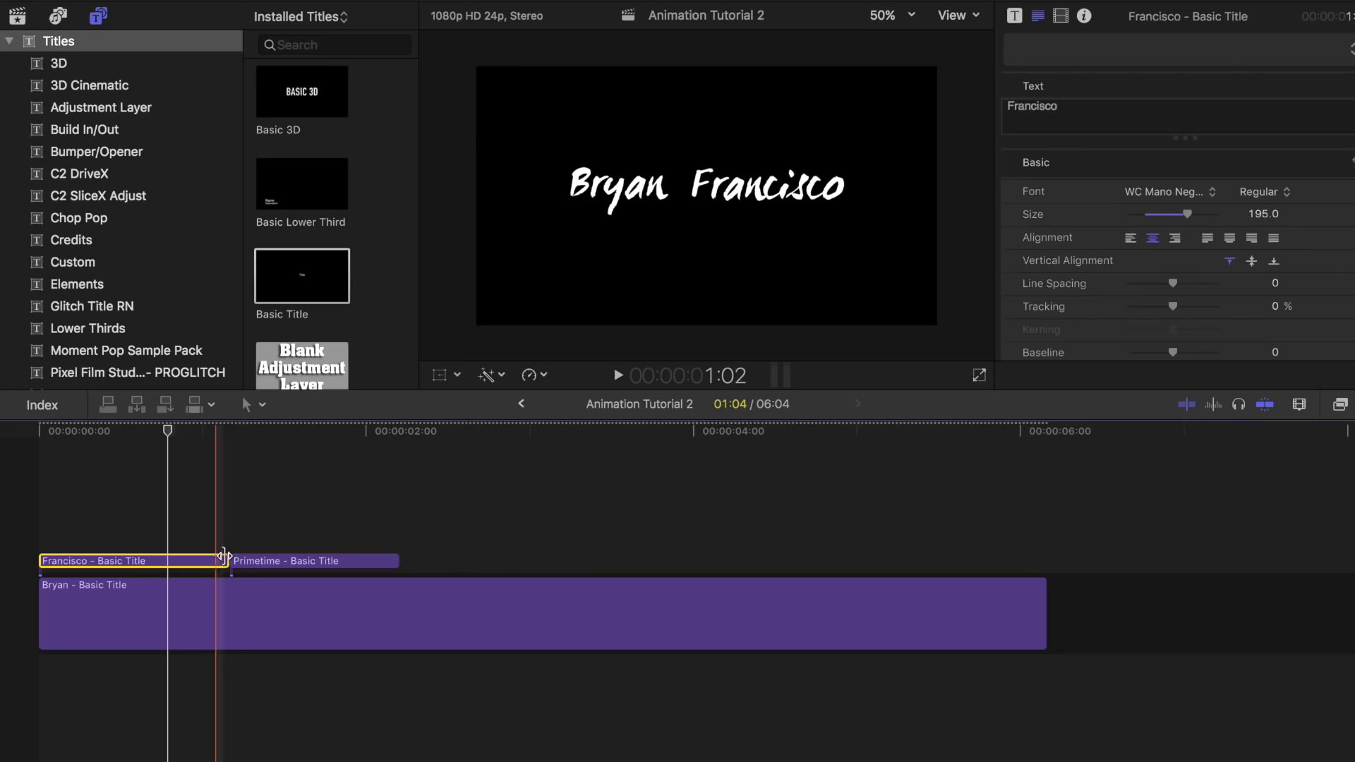
left_click(394, 544)
key("super+v")
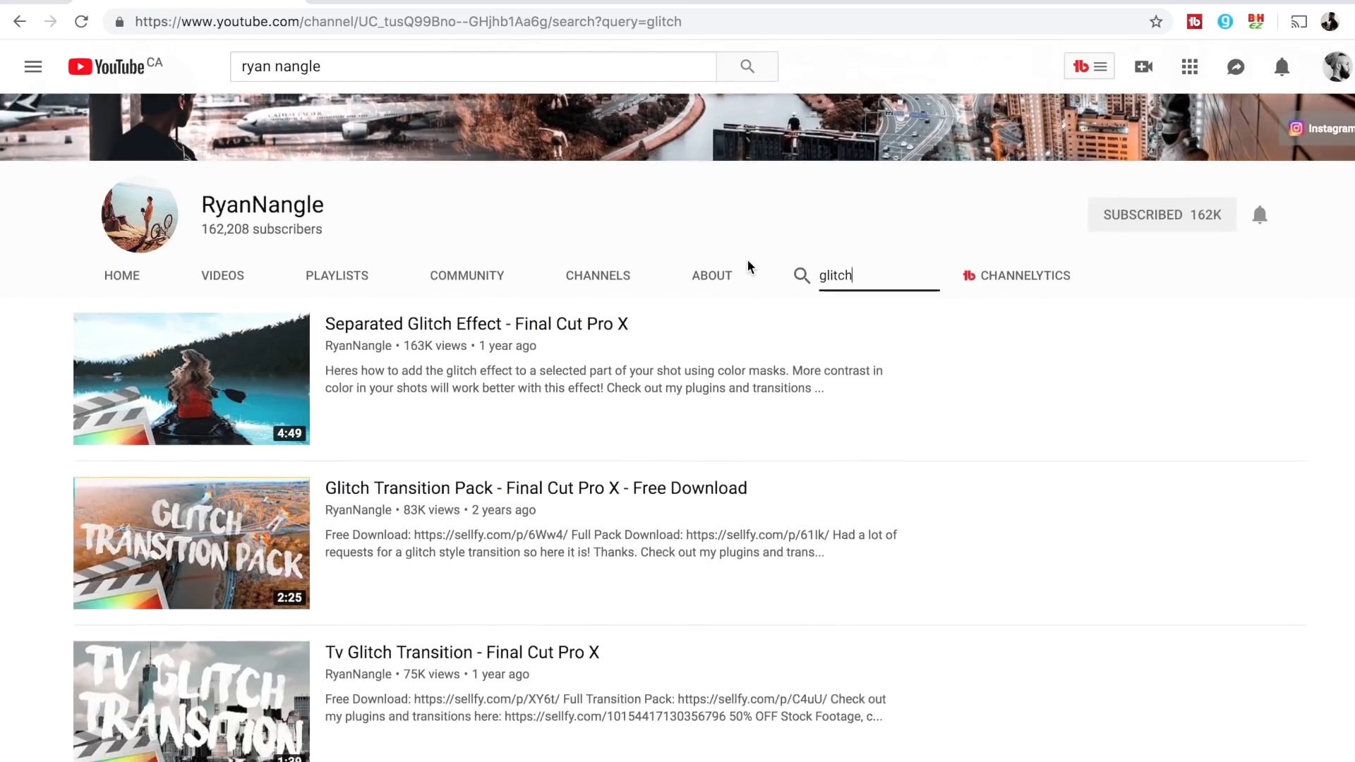
Scroll down, then place the Glitch Shake transition between the upper title clips
scroll(749, 267, "down", 3)
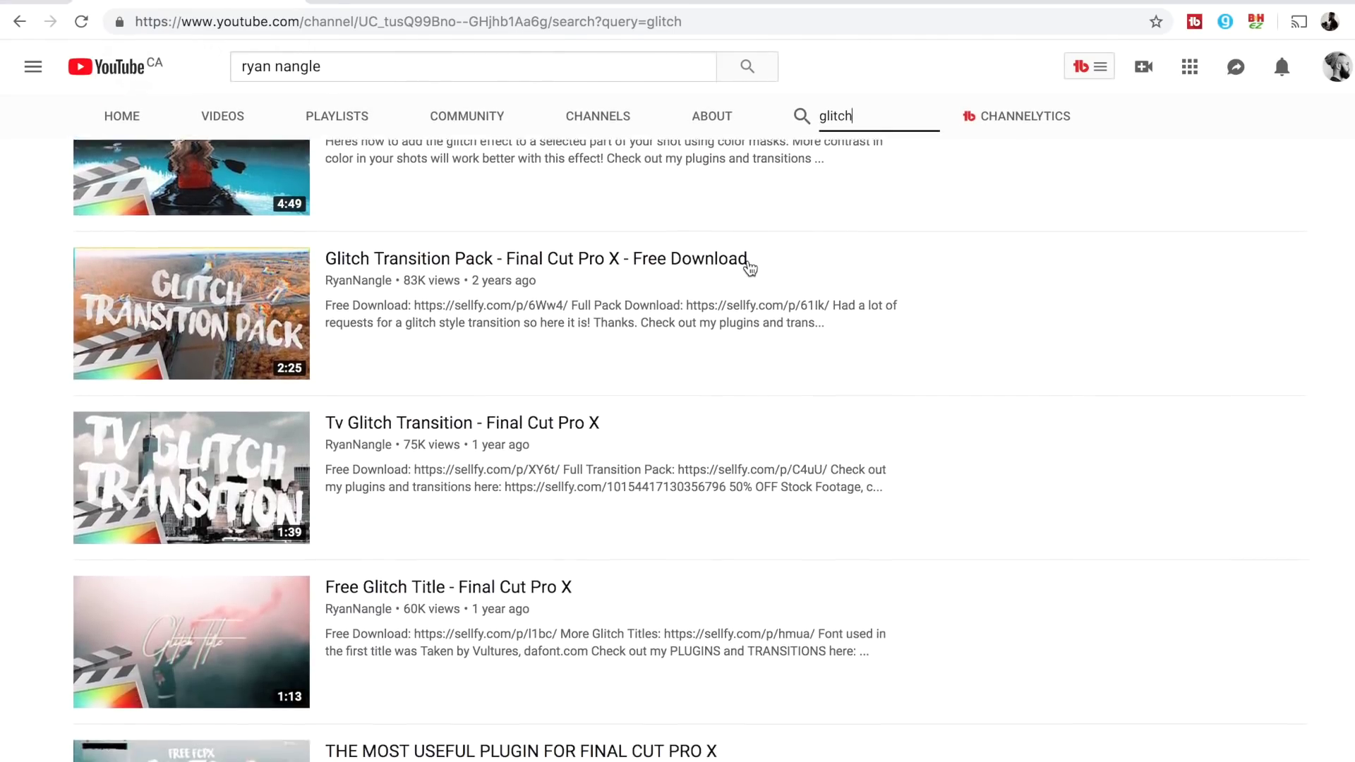
scroll(750, 269, "down", 4)
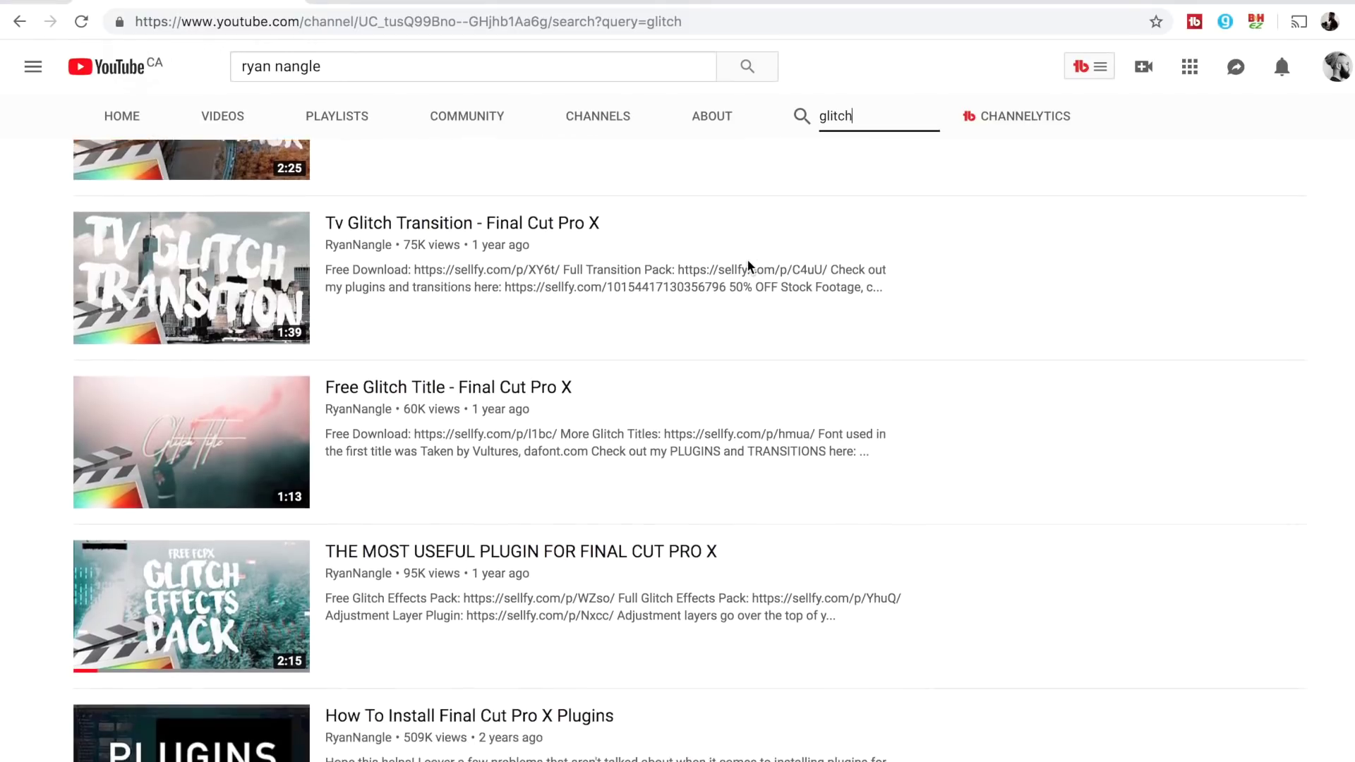
scroll(750, 269, "down", 2)
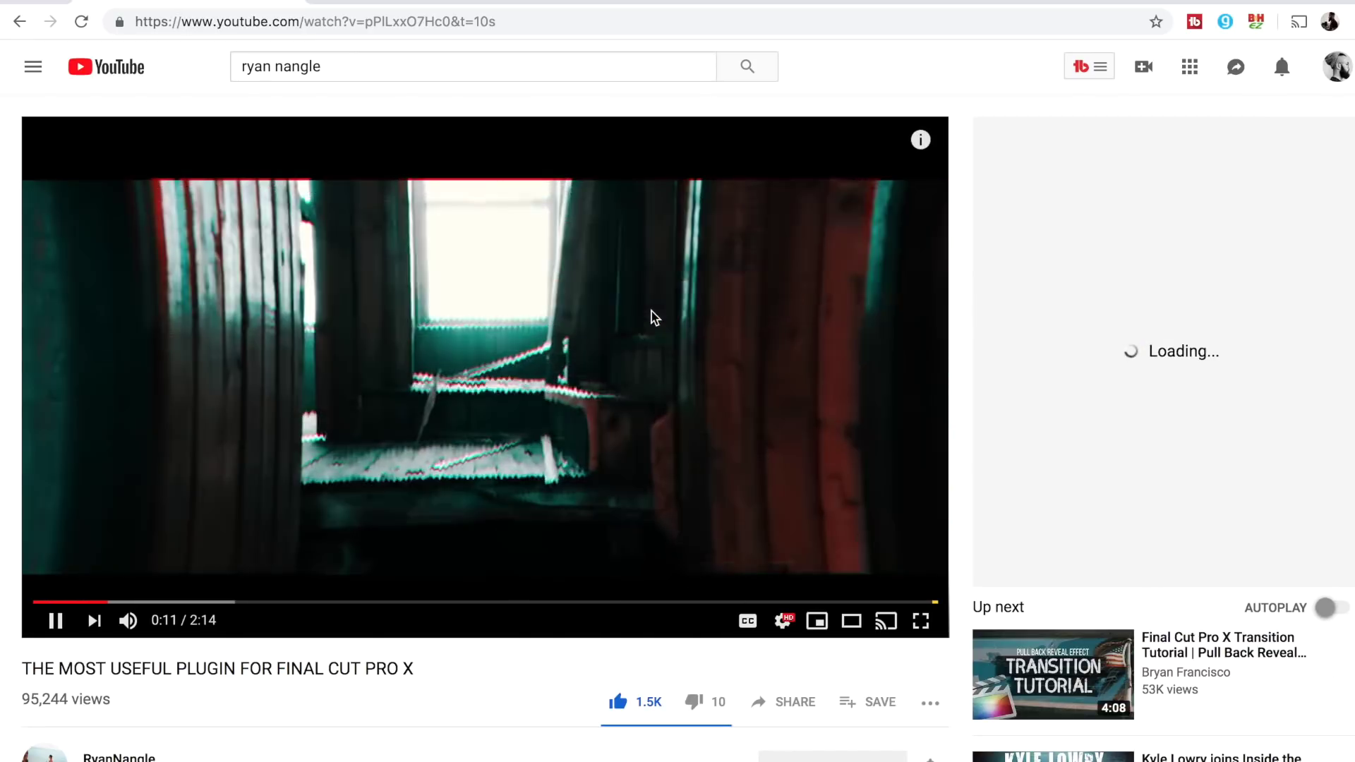
left_click(1275, 474)
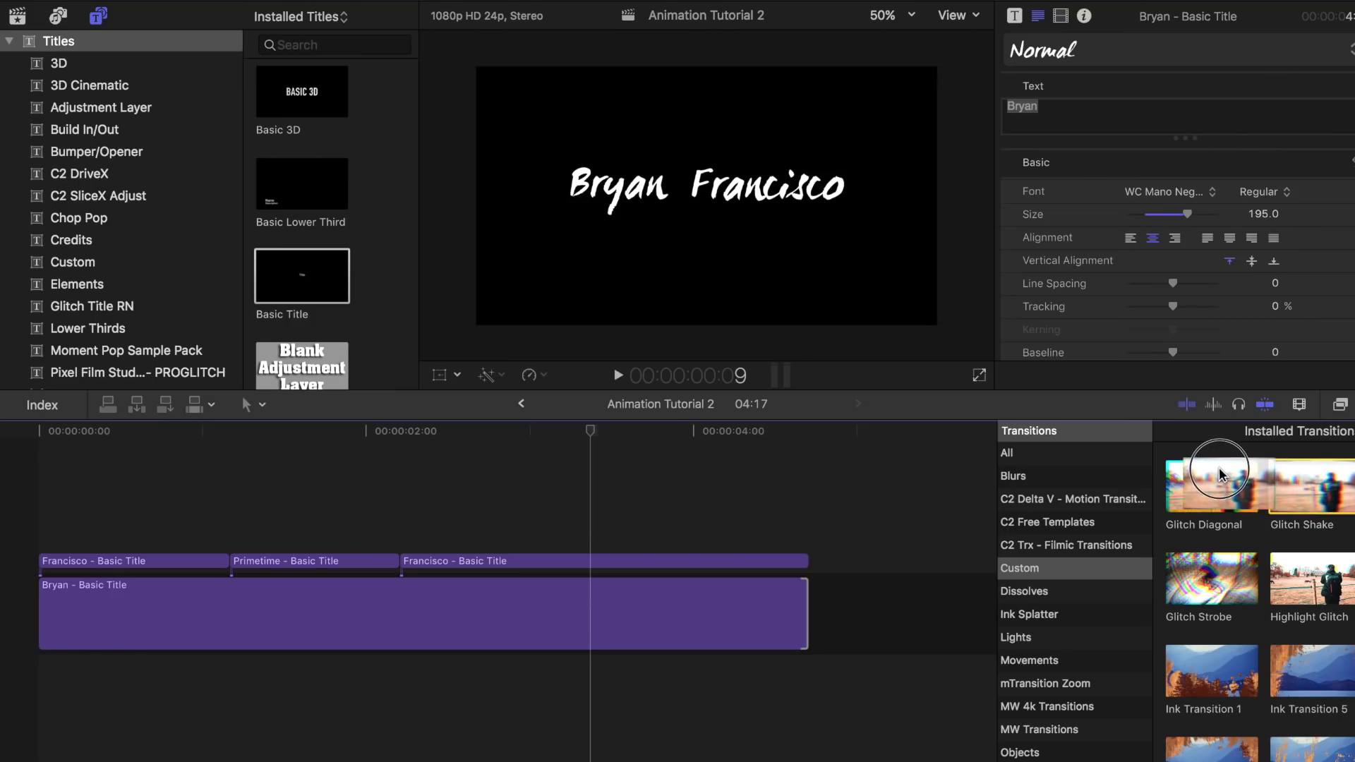
left_click_drag(1219, 475, 236, 565)
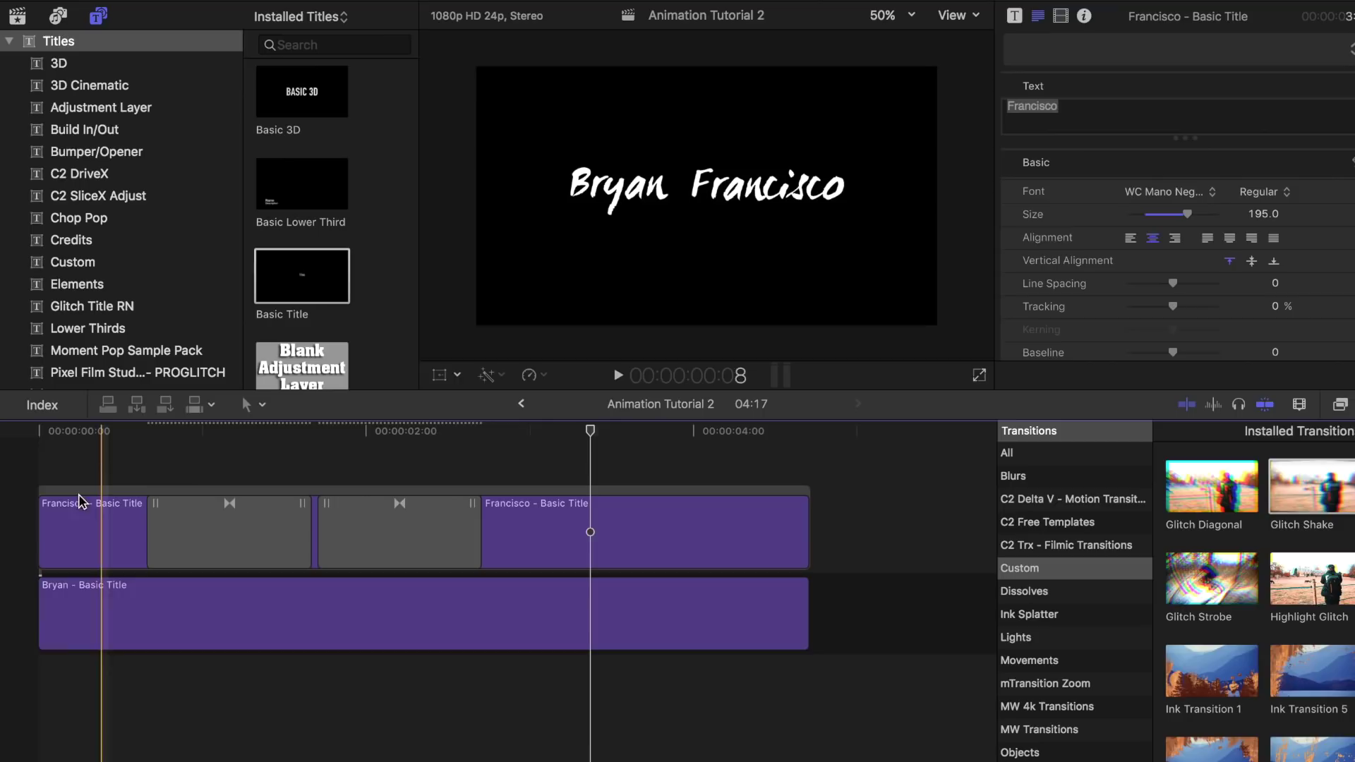
Preview the Earthquake effect from the Effects browser over the Francisco title
key("super+5")
left_click_drag(1211, 486, 784, 614)
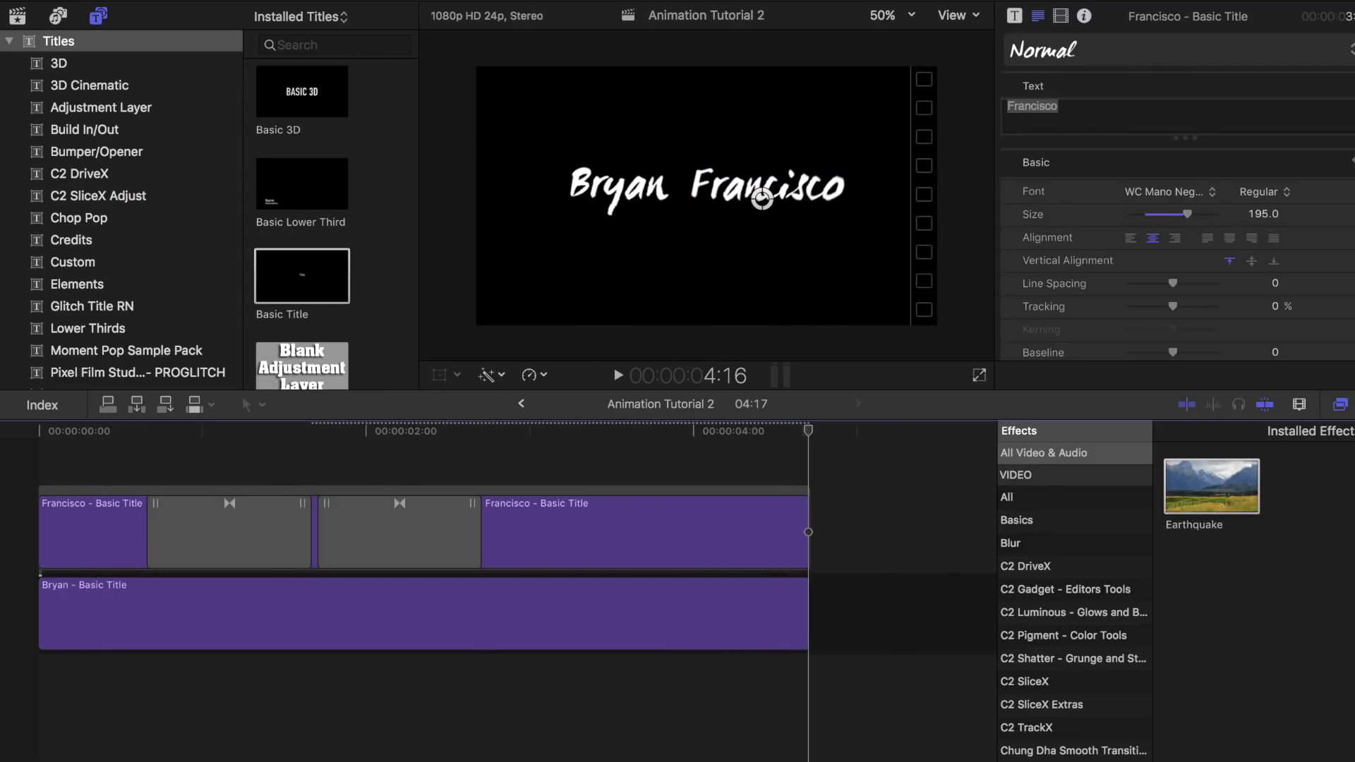
Apply Earthquake to the Bryan title and fit Glitch Intro audio under a transition
left_click_drag(318, 702, 141, 678)
left_click_drag(167, 674, 262, 674)
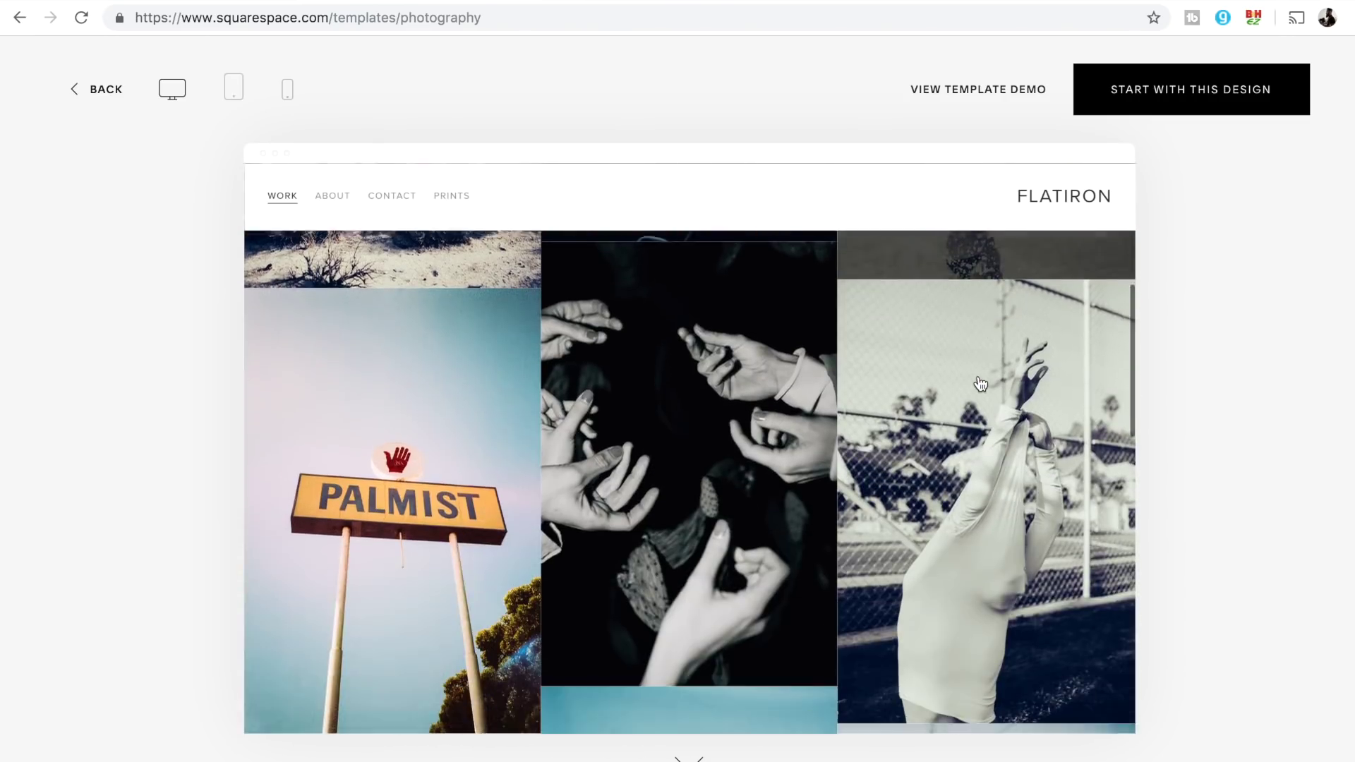
scroll(980, 383, "down", 3)
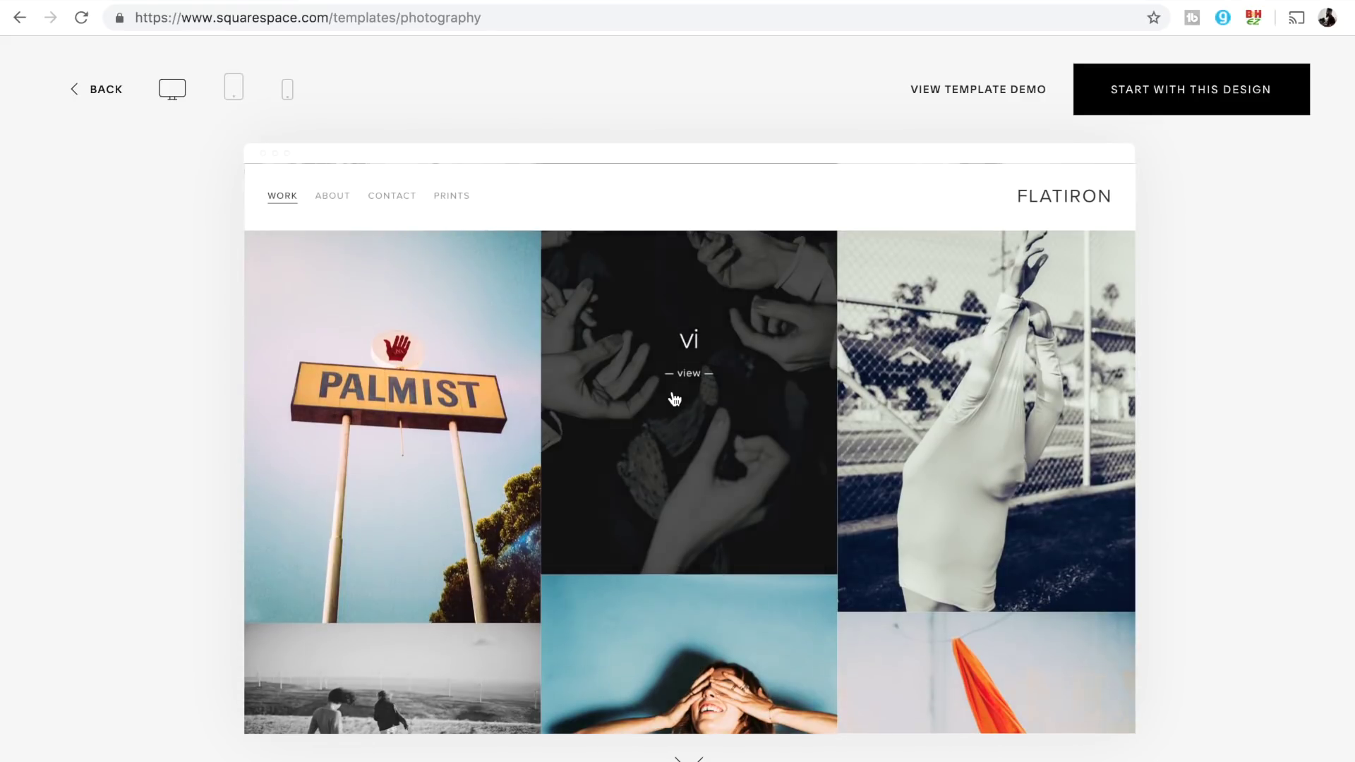
Open the Flatiron template's vi gallery, scroll through its large images, then visit the About page
left_click(673, 394)
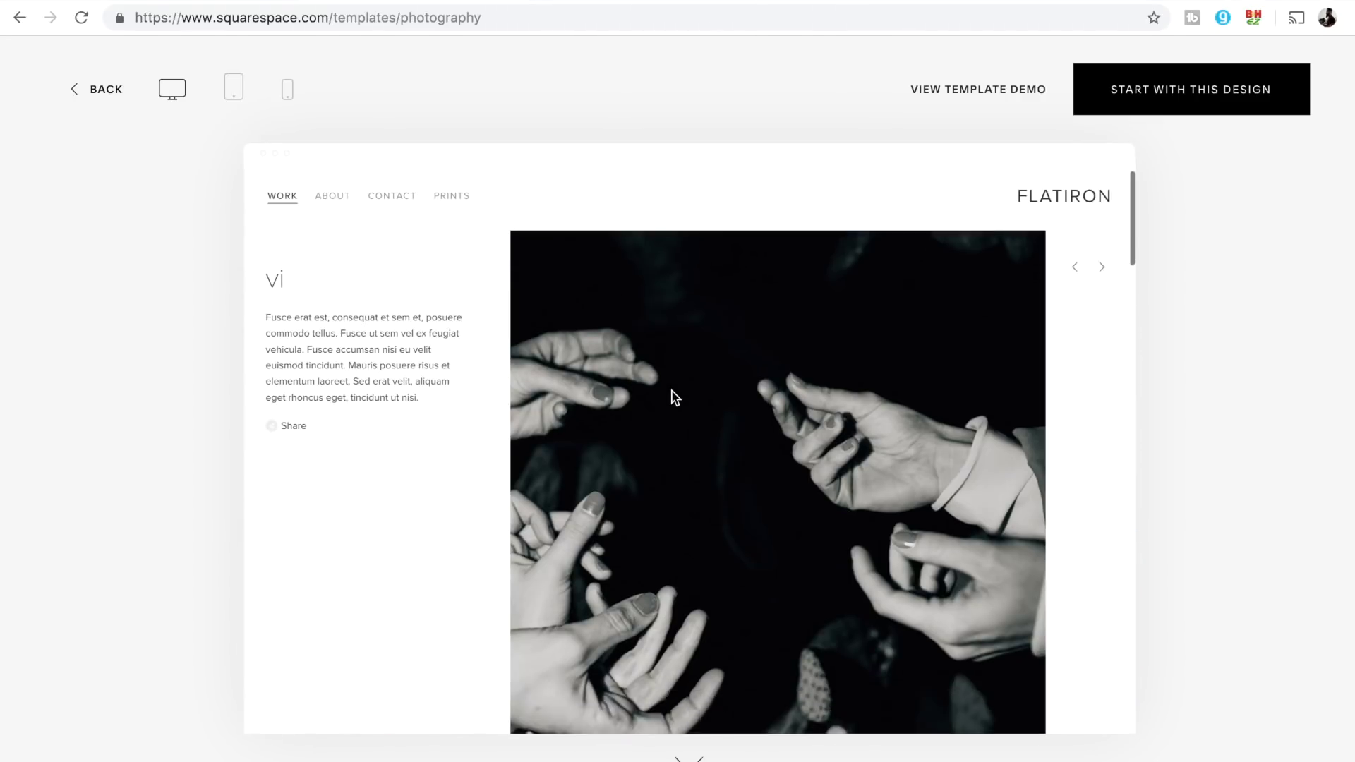
scroll(675, 397, "down", 6)
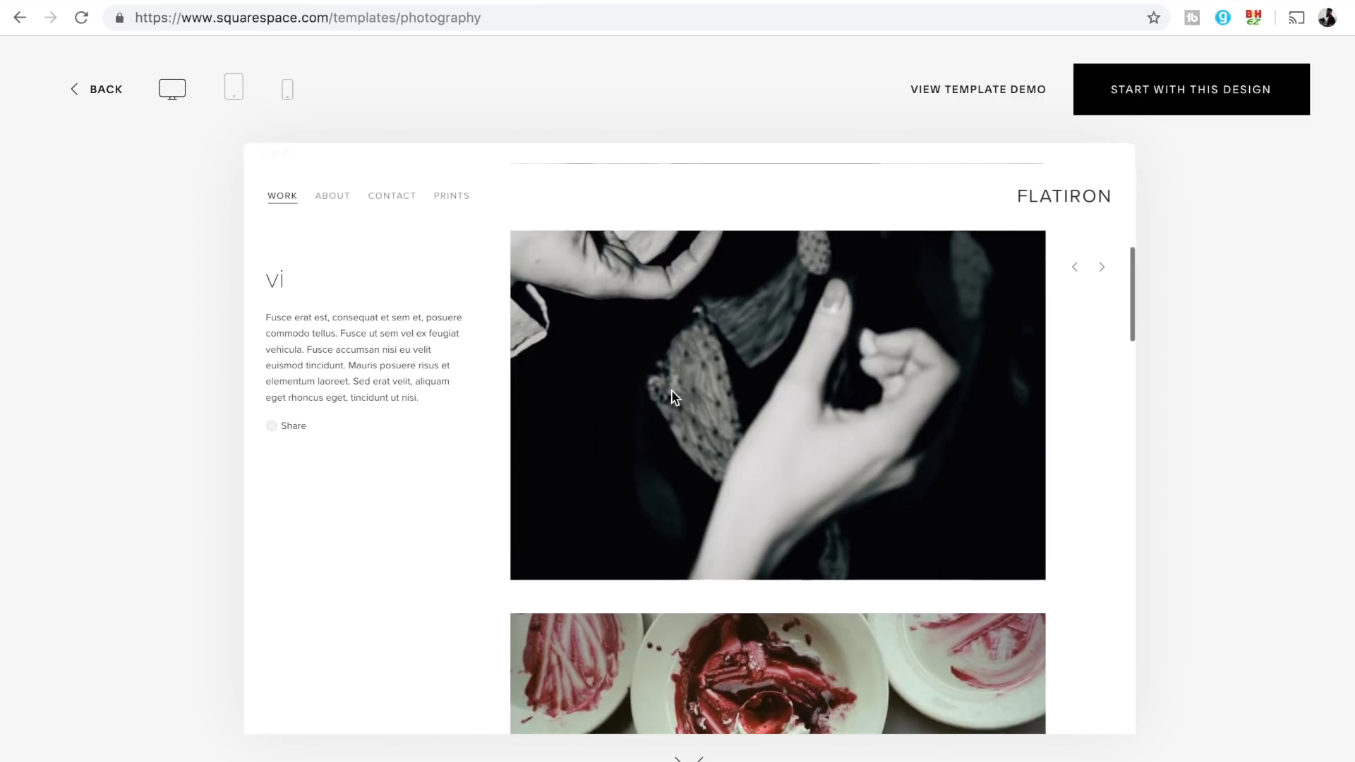
scroll(671, 390, "down", 3)
left_click(332, 197)
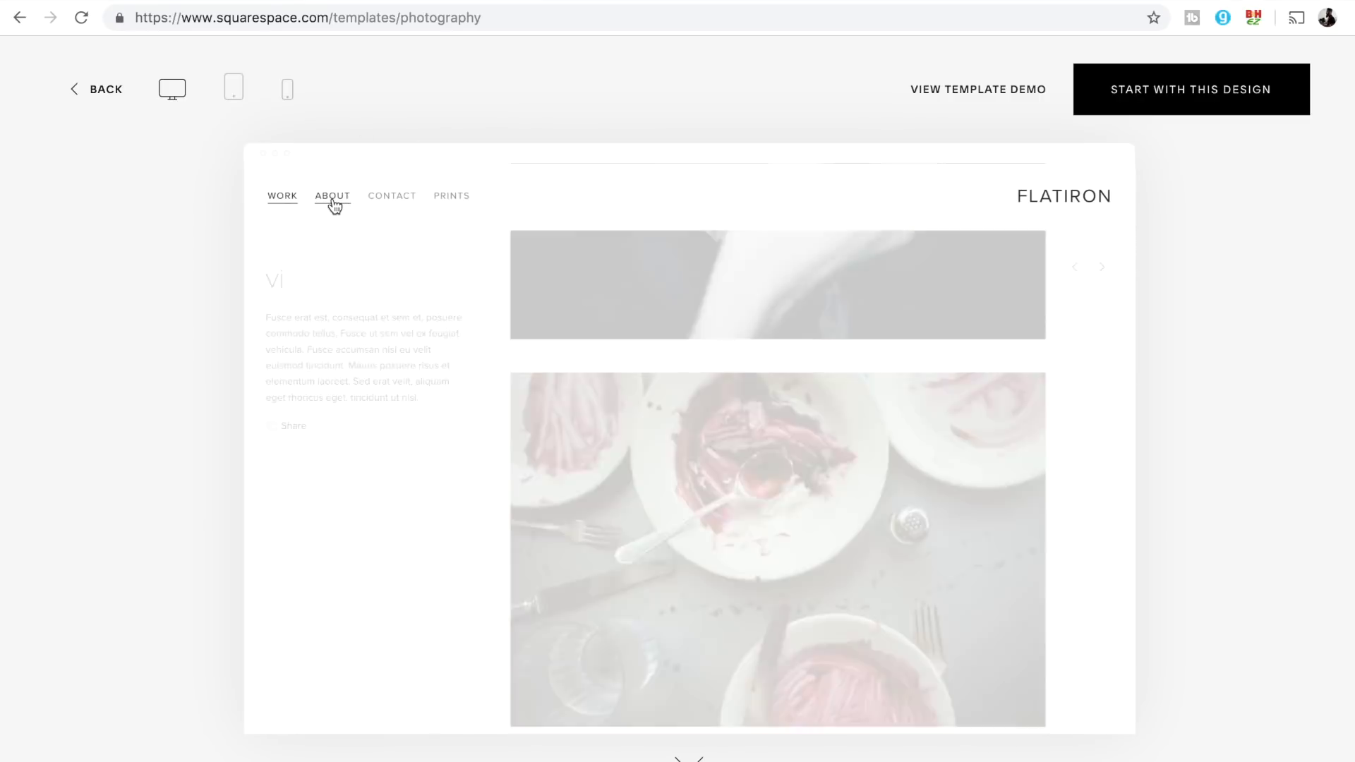